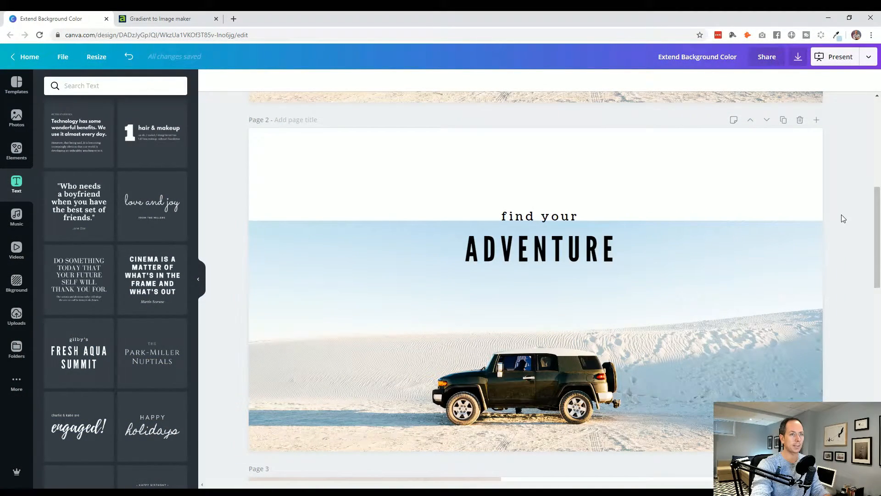
scroll(842, 218, up, 5)
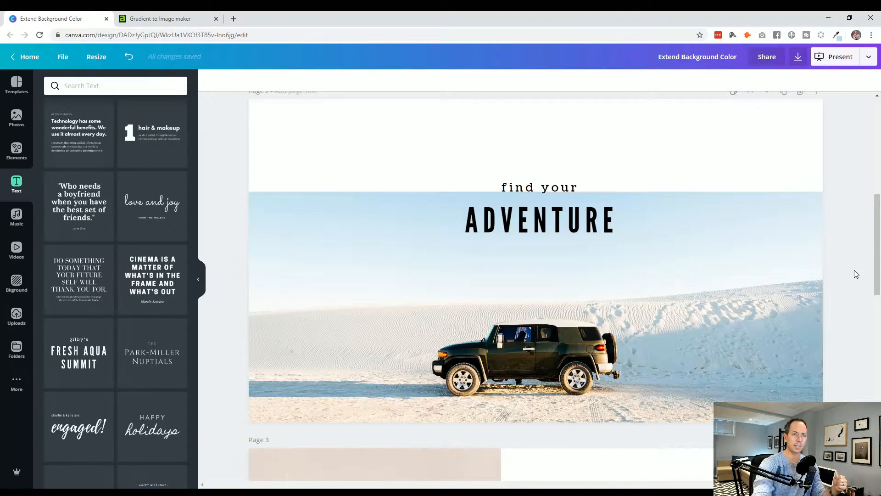
scroll(850, 274, up, 2)
scroll(850, 274, up, 3)
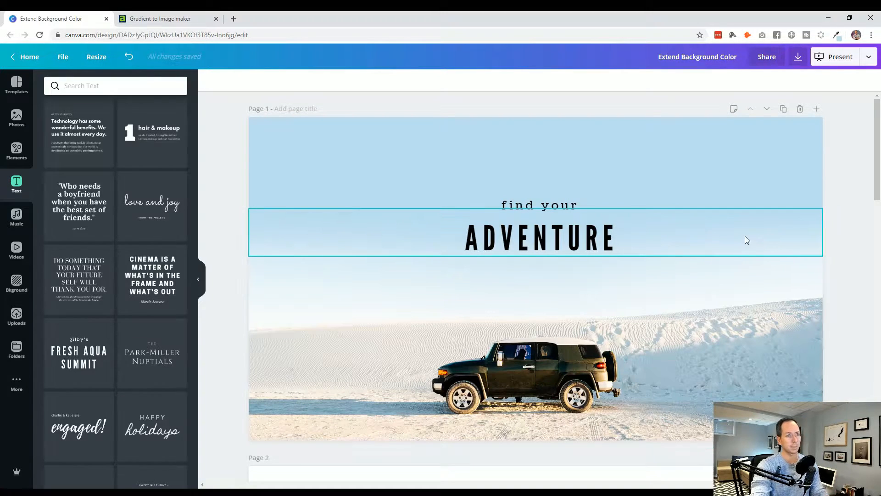
Step: Lower the thin sky strip on Page 1 and check the blend with nothing selected
mouse_move(745, 240)
mouse_down()
mouse_move(755, 296)
mouse_move(781, 289)
mouse_up()
drag(693, 282, 666, 290)
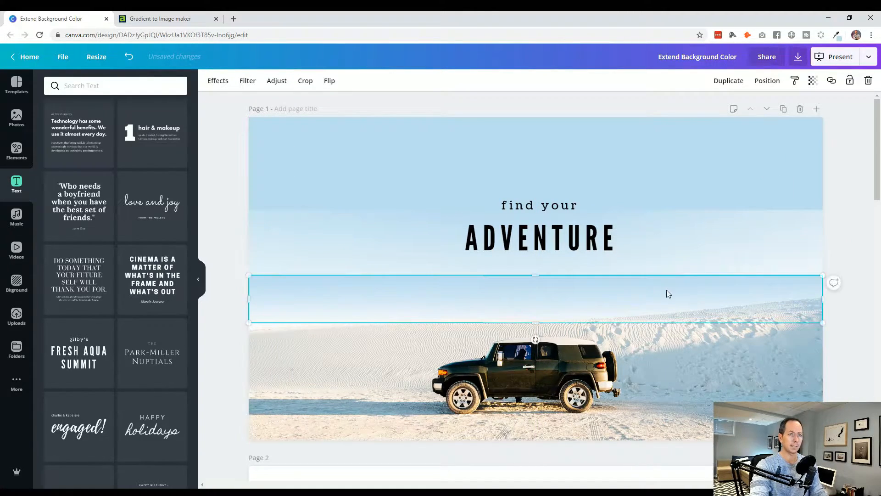
click(842, 239)
click(693, 288)
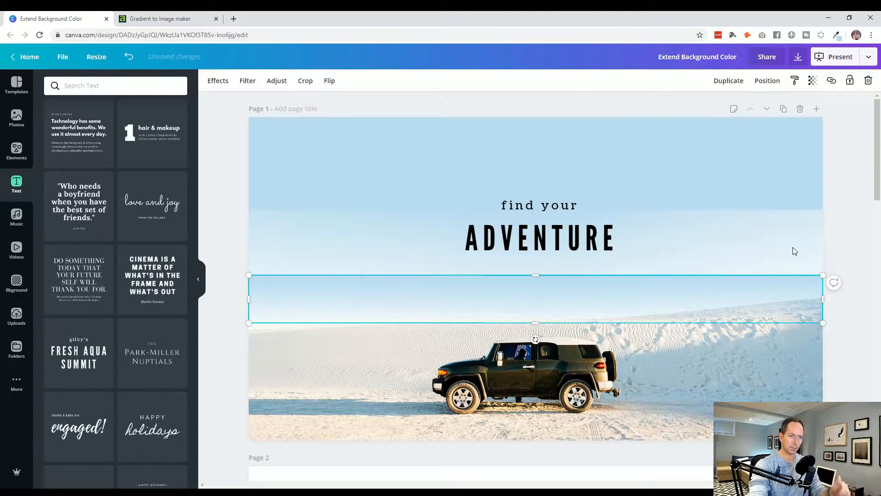
click(842, 233)
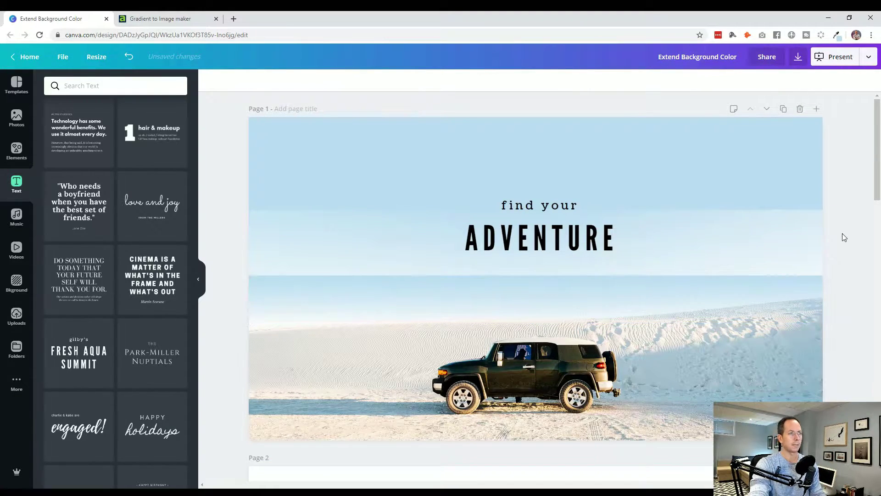
click(753, 159)
click(851, 181)
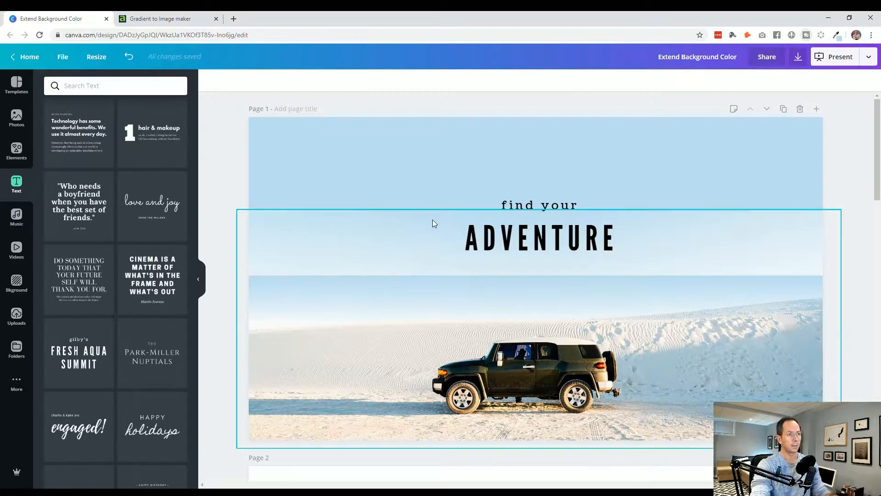
Step: Fine-tune the strip's height, testing it over the dunes, until it sits in the sky behind ADVENTURE
drag(707, 306, 706, 242)
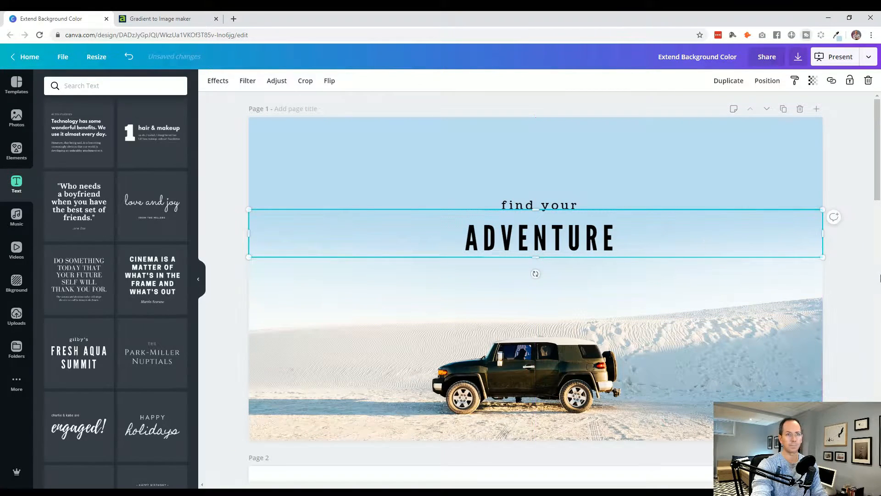
mouse_move(705, 241)
mouse_down()
mouse_move(750, 263)
mouse_move(747, 275)
mouse_up()
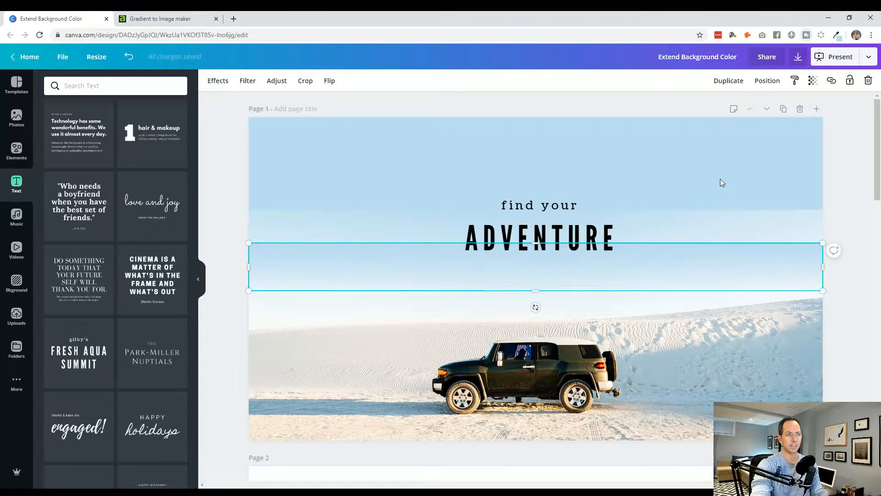
click(434, 153)
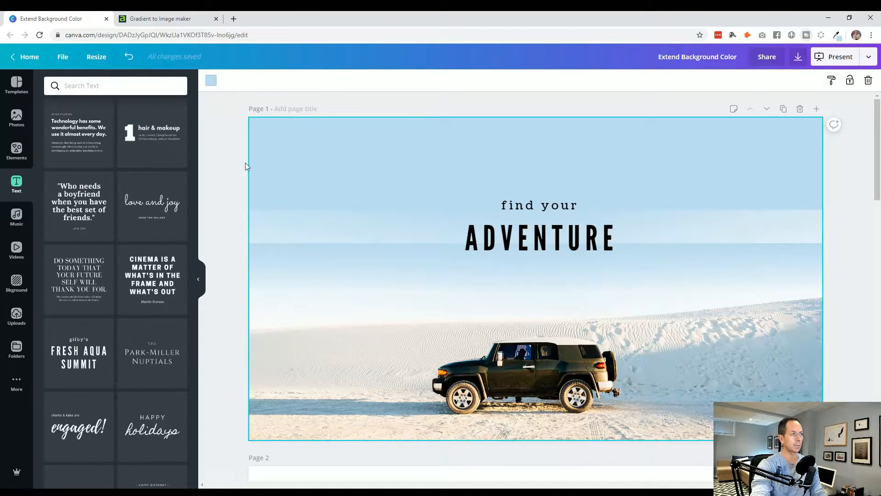
drag(286, 269, 308, 356)
click(236, 274)
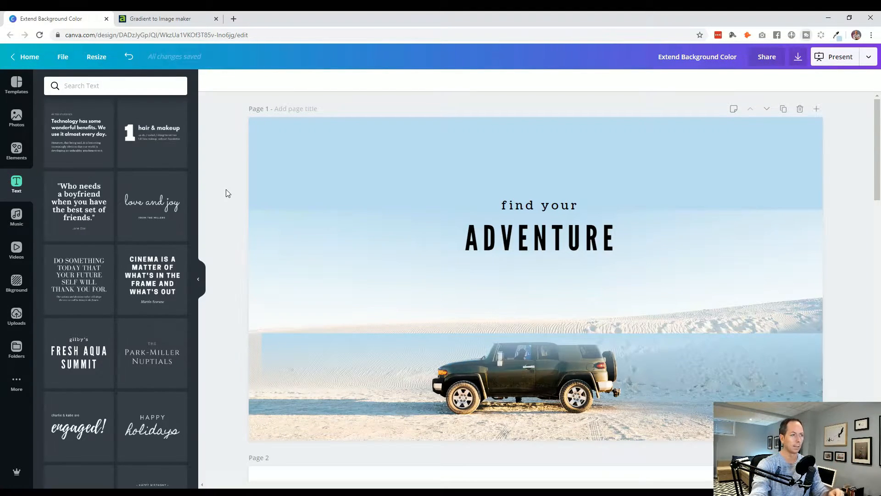
mouse_move(350, 357)
mouse_down()
mouse_move(337, 291)
mouse_move(343, 228)
mouse_up()
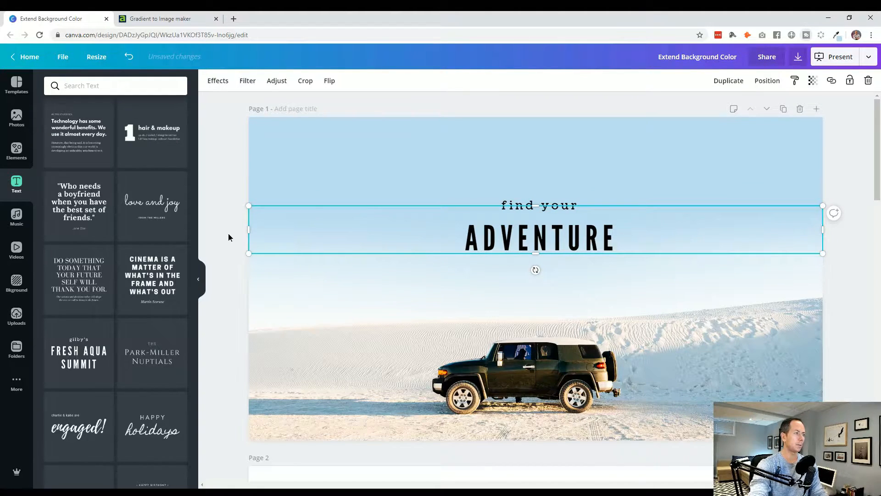
click(233, 268)
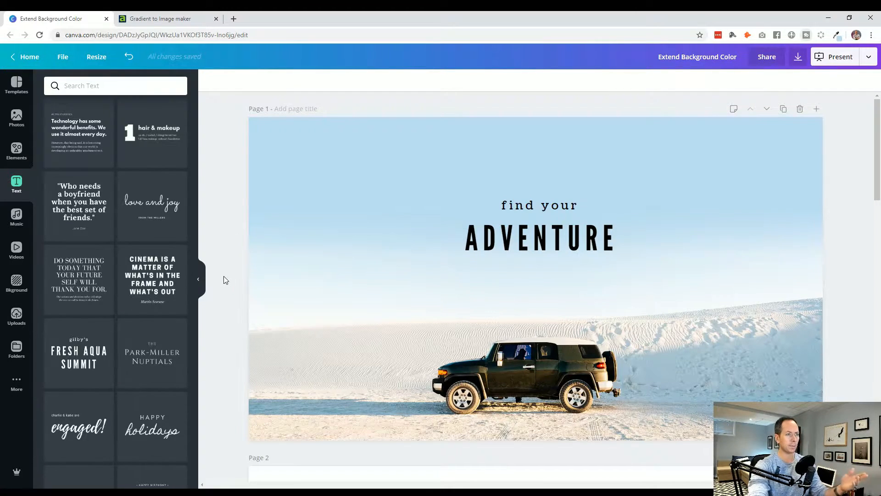
scroll(227, 281, down, 1)
scroll(227, 281, down, 3)
scroll(227, 281, down, 3)
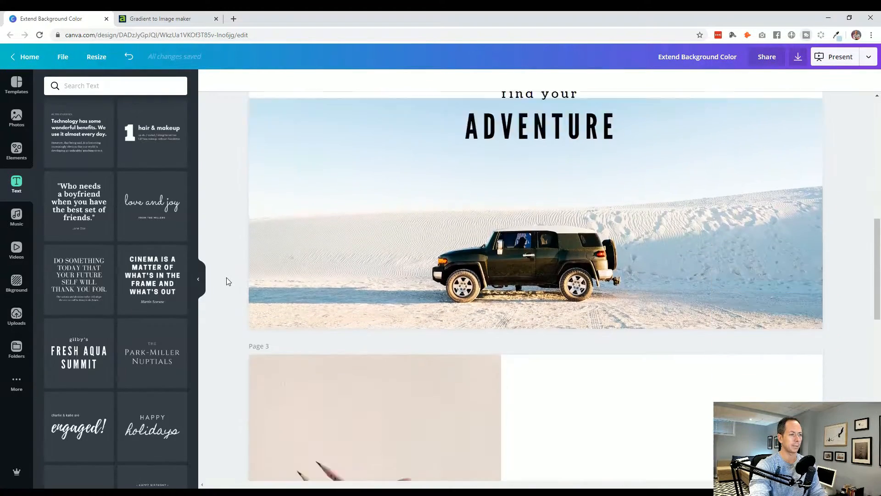
scroll(226, 281, down, 2)
scroll(226, 281, down, 2)
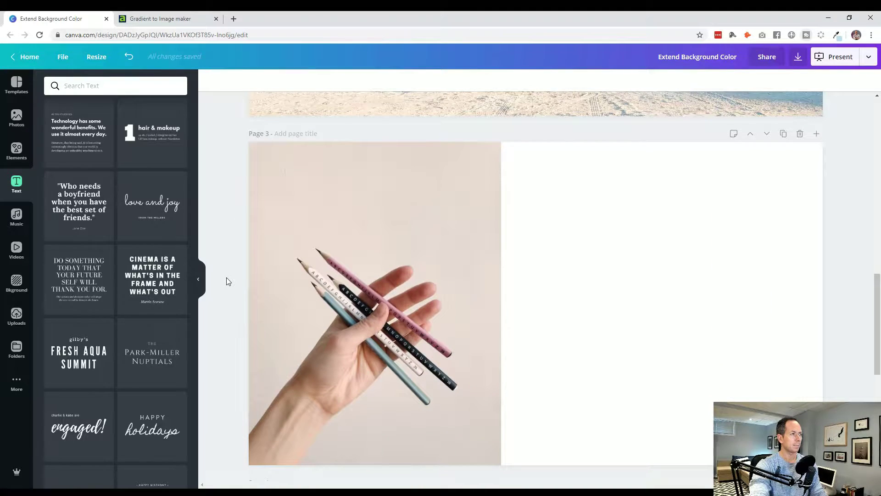
scroll(227, 270, down, 1)
scroll(228, 273, up, 1)
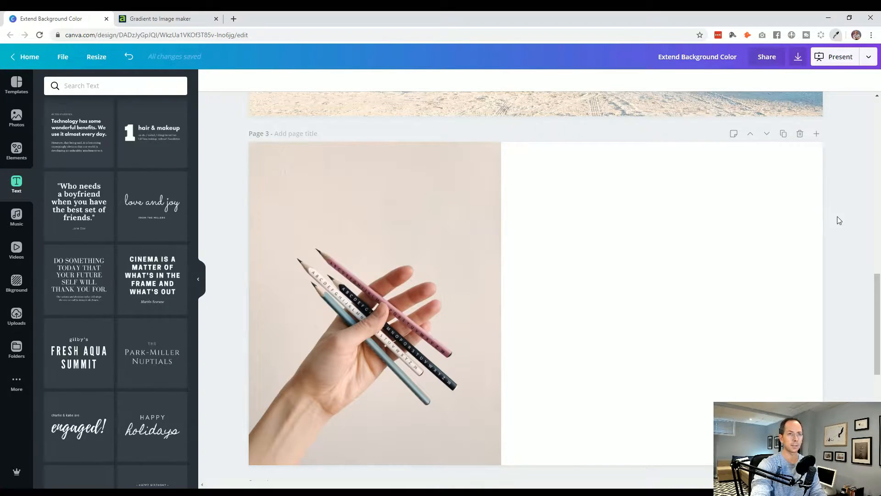
Step: Fill Page 3's background with the photo's beige eaddd5 found via colour search
click(671, 210)
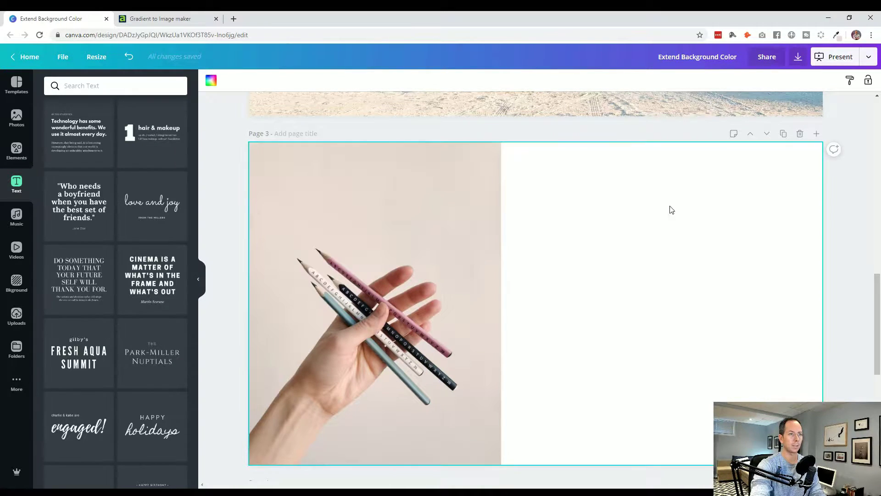
click(211, 81)
click(60, 87)
text(eaddd5)
click(54, 132)
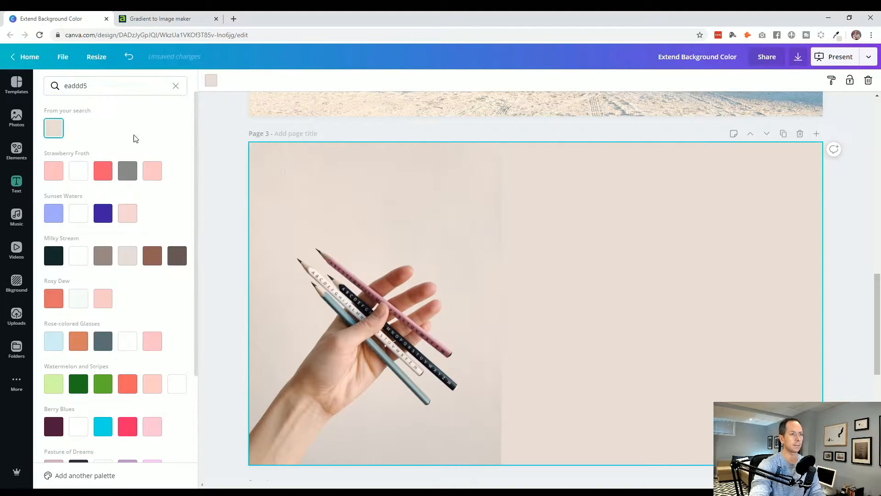
click(233, 237)
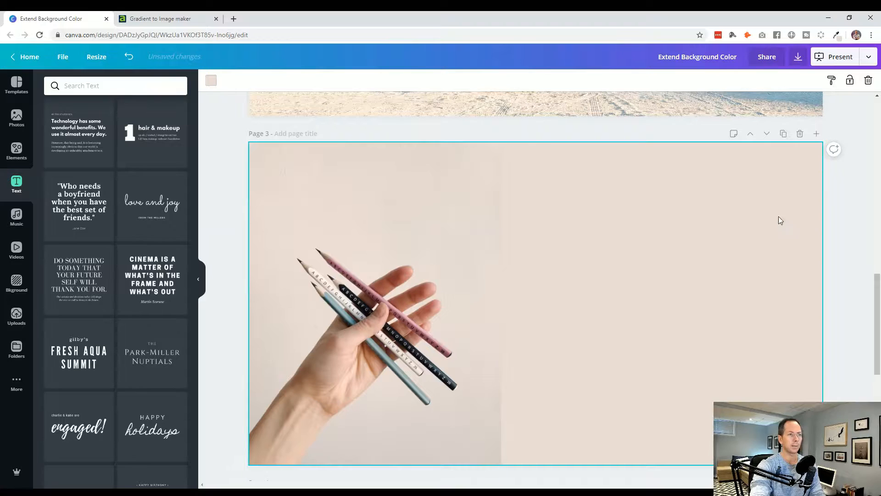
click(848, 214)
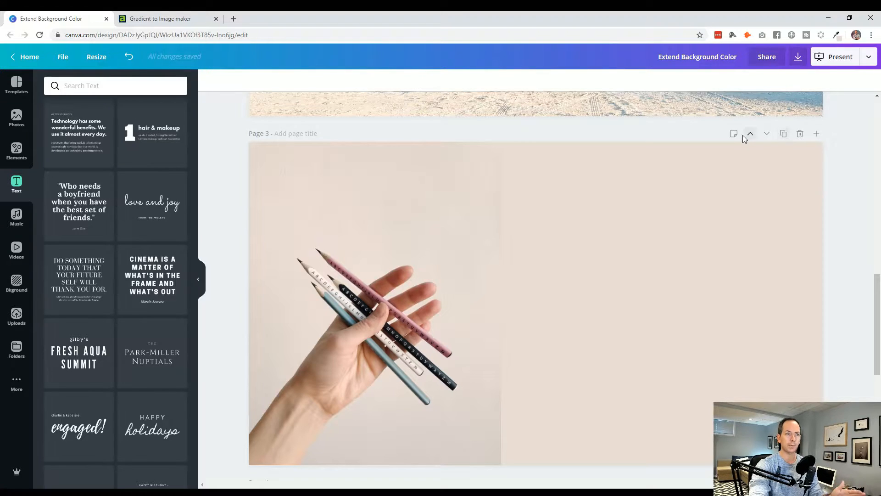
Step: Add a white Page 4 and search the elements library for gradient graphics
click(816, 133)
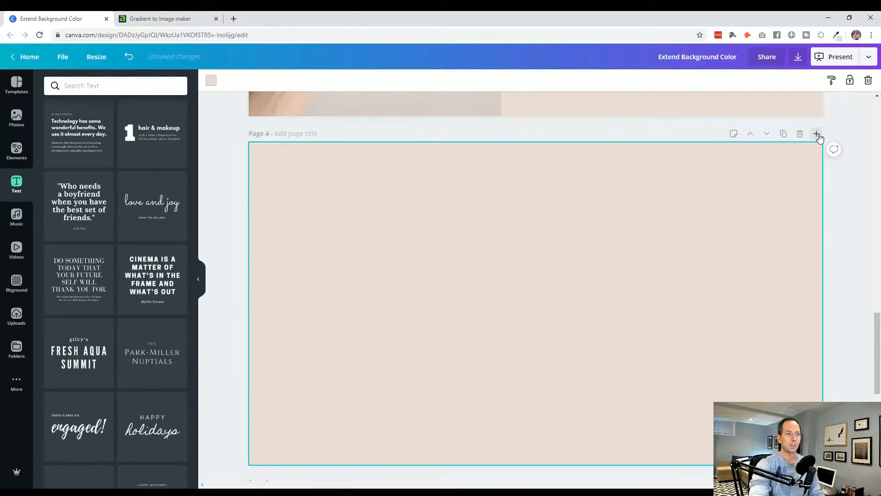
key(Delete)
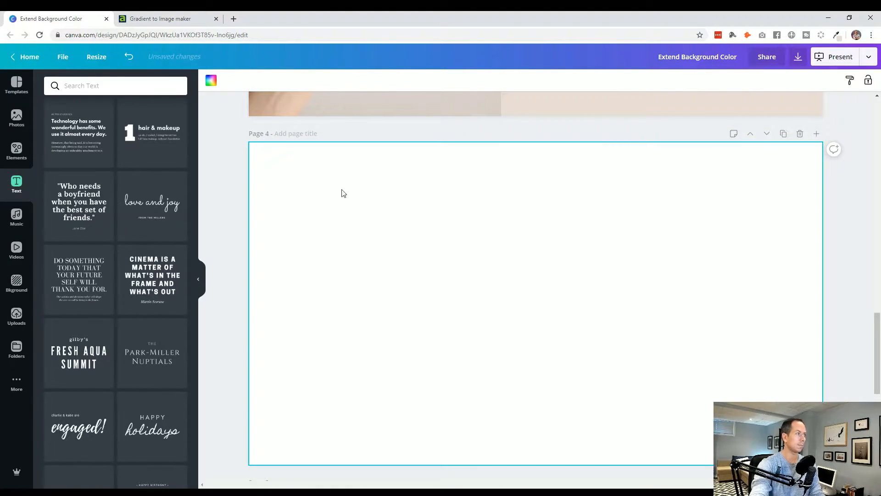
click(17, 151)
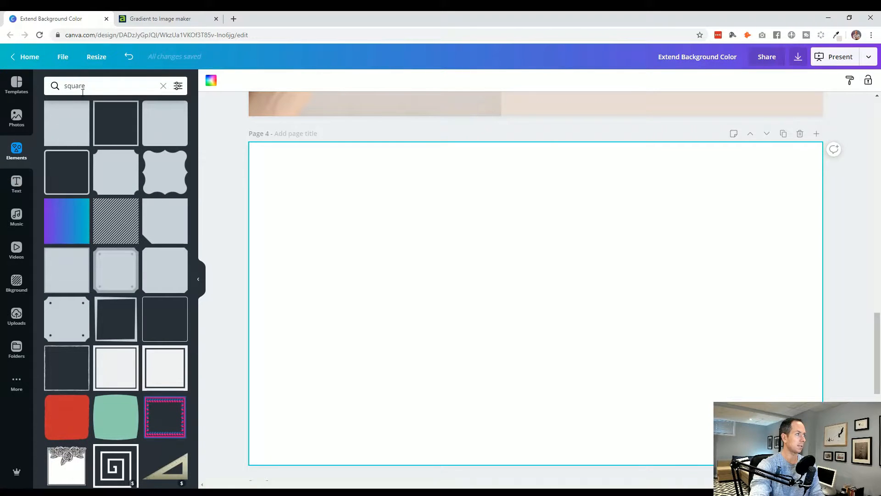
click(83, 86)
text(gradient)
key(Return)
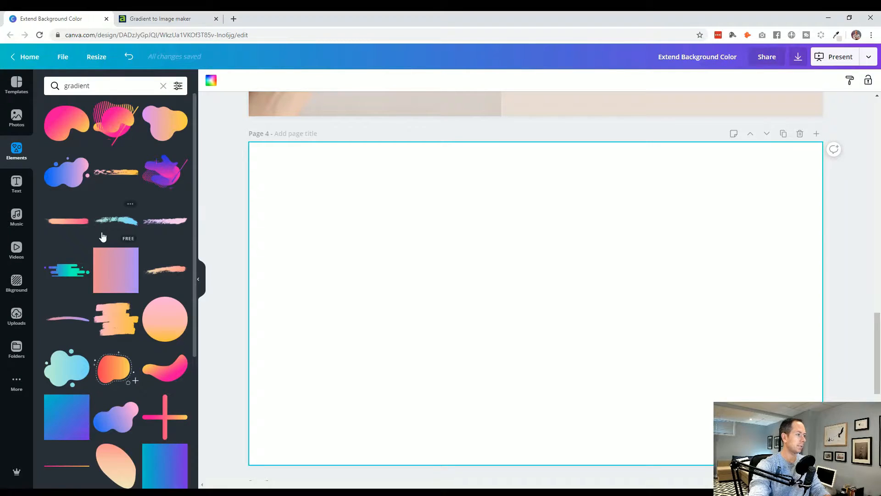
scroll(103, 236, down, 3)
scroll(76, 271, down, 2)
scroll(76, 270, down, 1)
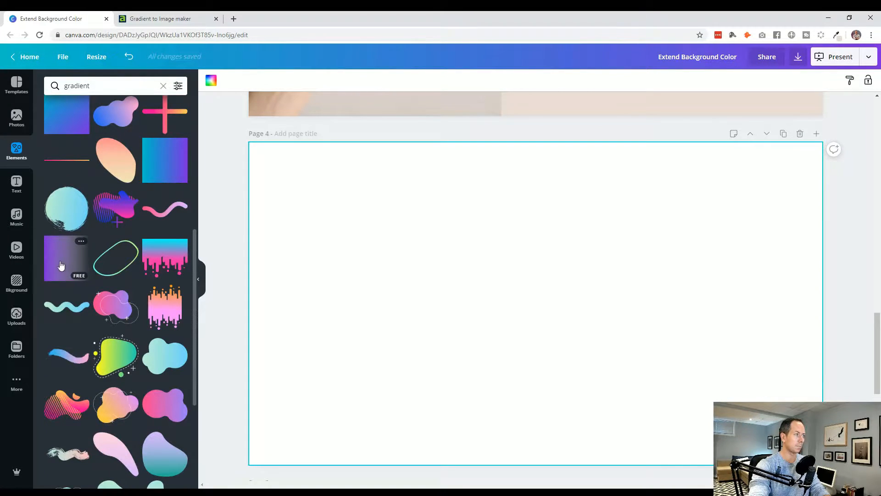
Step: Add the purple gradient square to Page 4 and recolour it with the document's beige
click(64, 261)
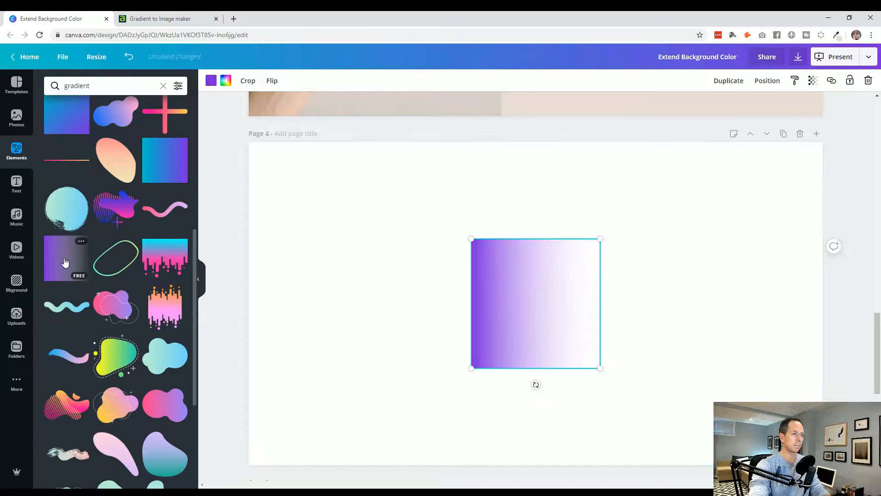
click(372, 284)
click(515, 291)
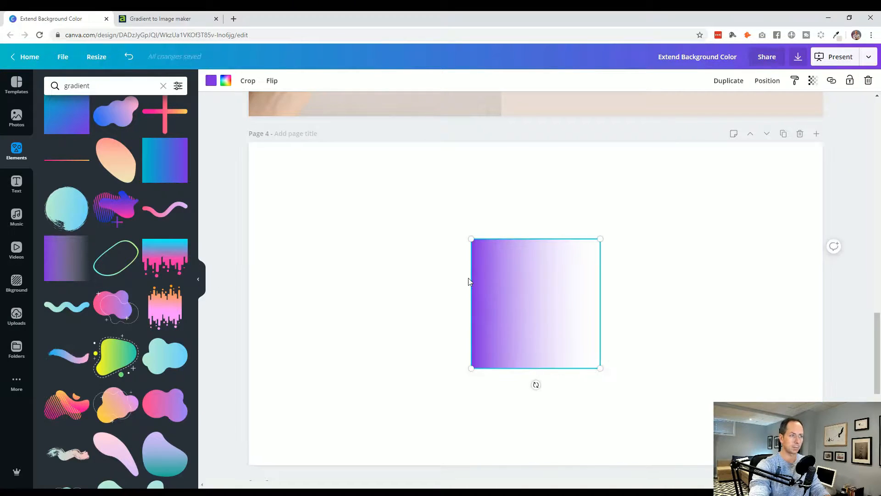
click(210, 80)
click(129, 178)
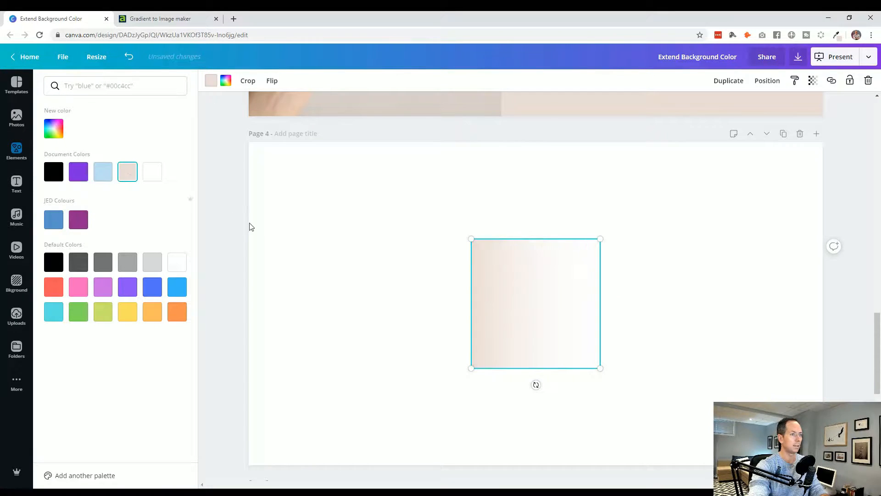
key(Escape)
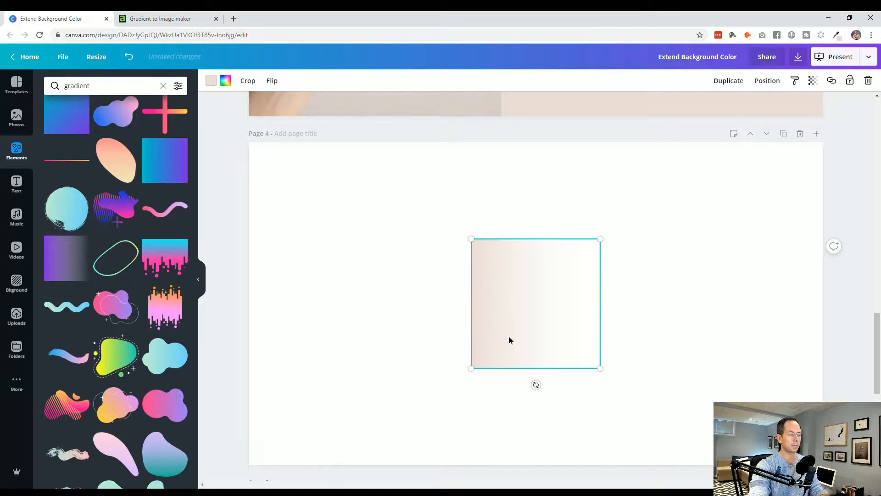
drag(509, 337, 509, 311)
scroll(508, 314, up, 2)
scroll(508, 313, up, 2)
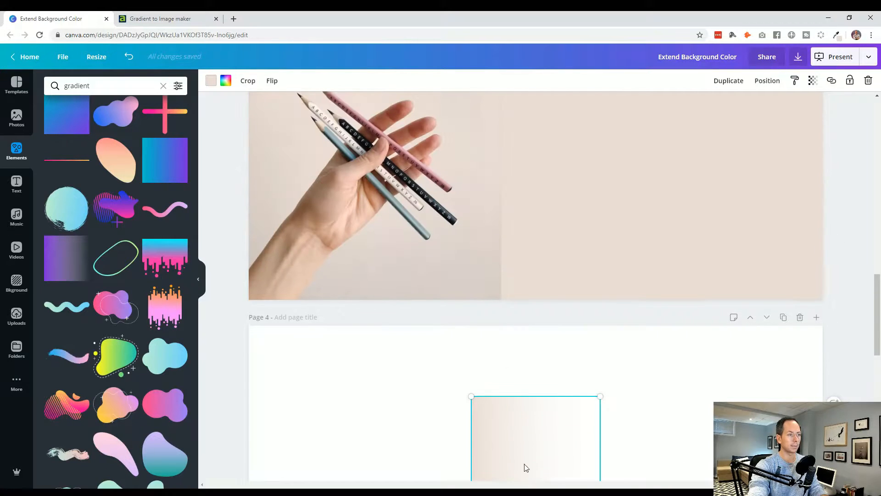
drag(522, 462, 547, 205)
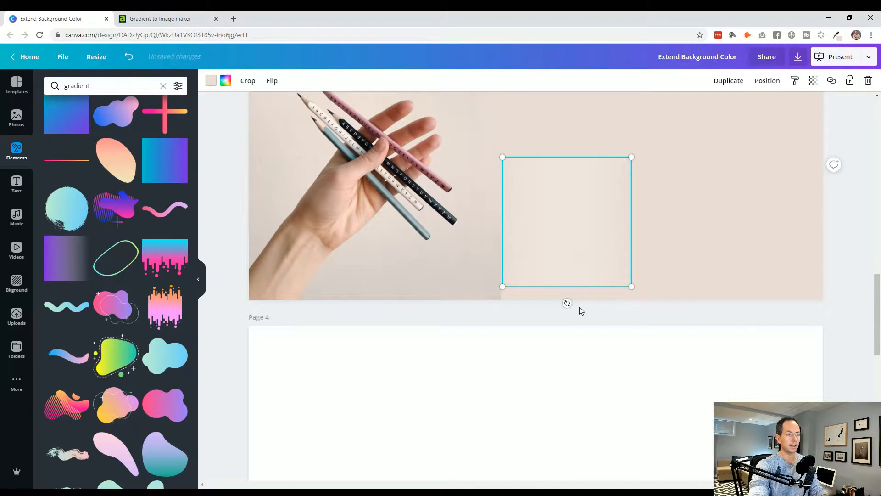
Step: Rotate the square 180°, move it onto the pencils and shrink it at the photo's bottom corner
drag(565, 303, 566, 132)
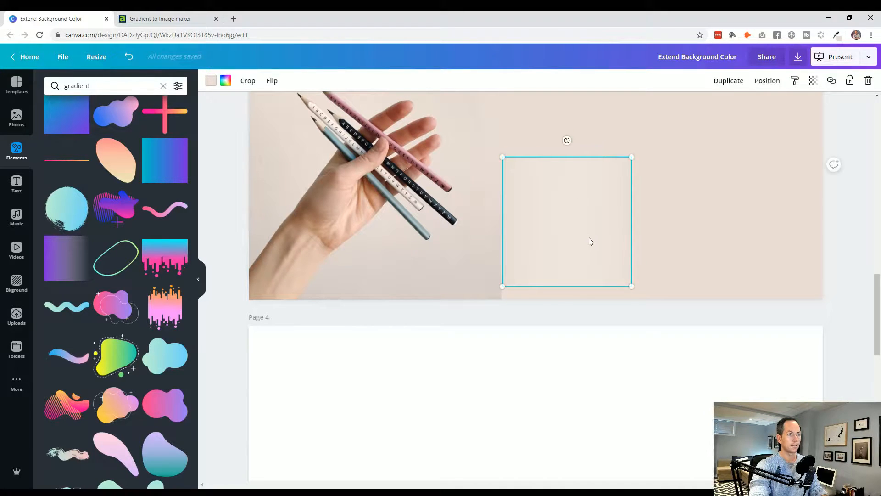
drag(588, 238, 467, 242)
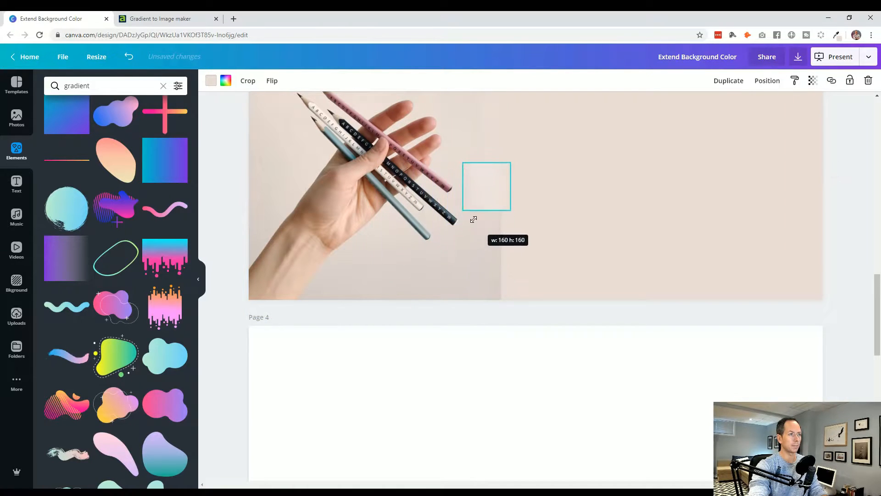
mouse_move(383, 290)
mouse_down()
mouse_move(463, 211)
mouse_move(492, 273)
mouse_move(485, 286)
mouse_up()
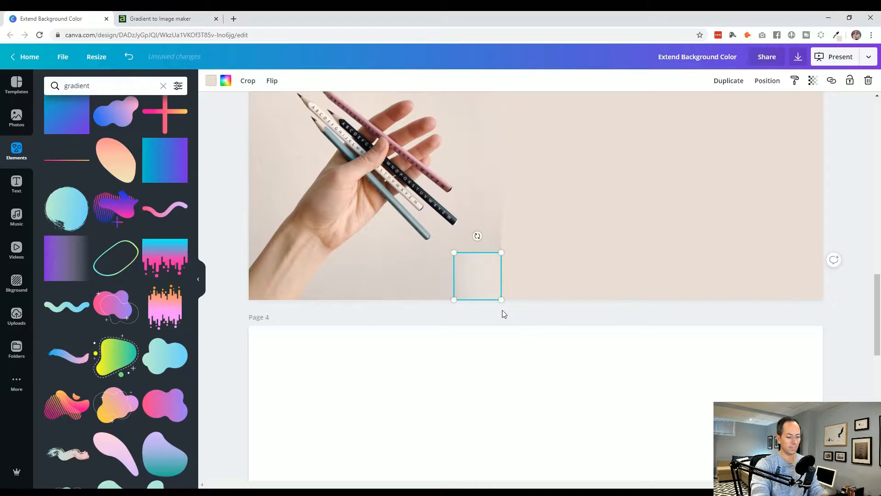
click(502, 314)
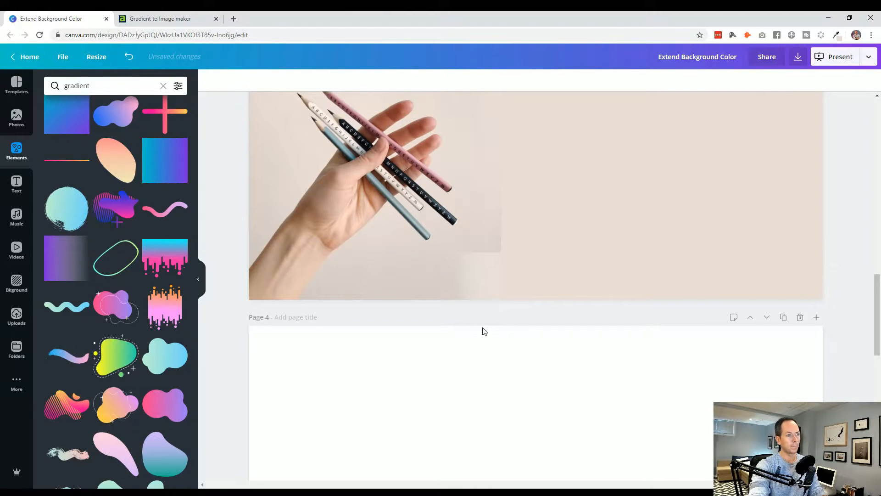
scroll(482, 331, up, 2)
scroll(527, 441, up, 1)
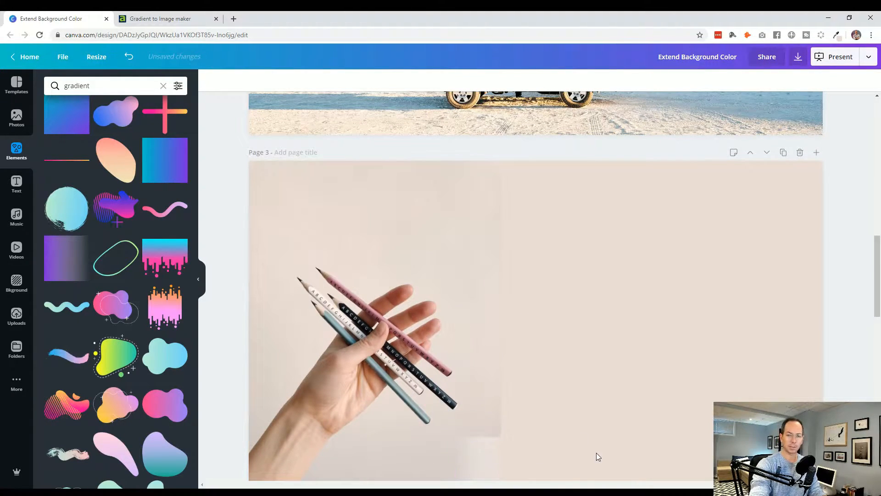
scroll(597, 456, down, 1)
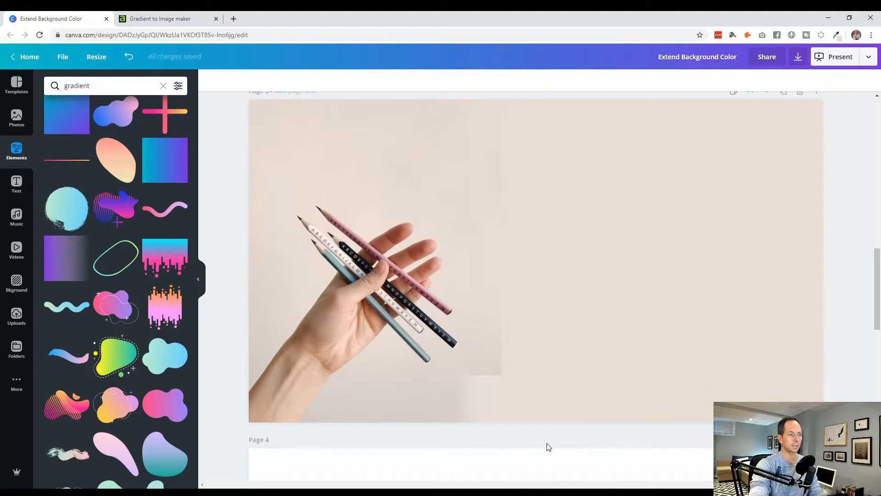
Step: Enlarge the gradient square and move it from Page 4 onto the pencil photo page
click(480, 402)
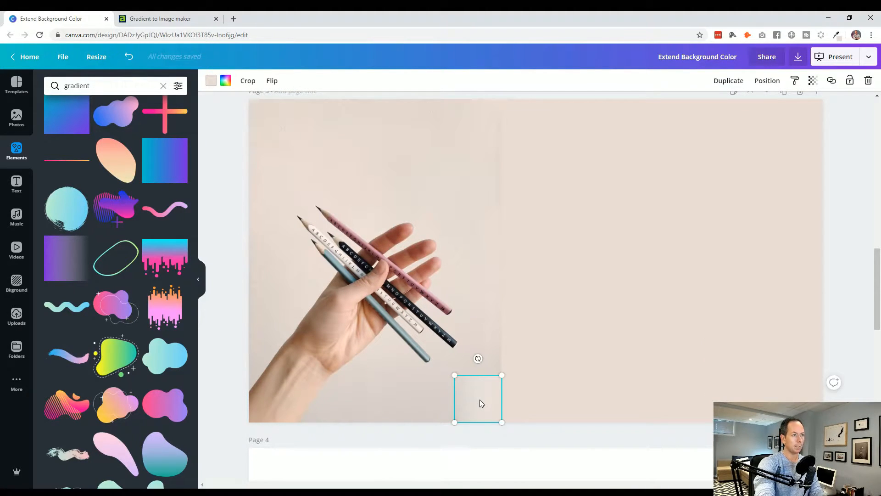
scroll(554, 359, down, 3)
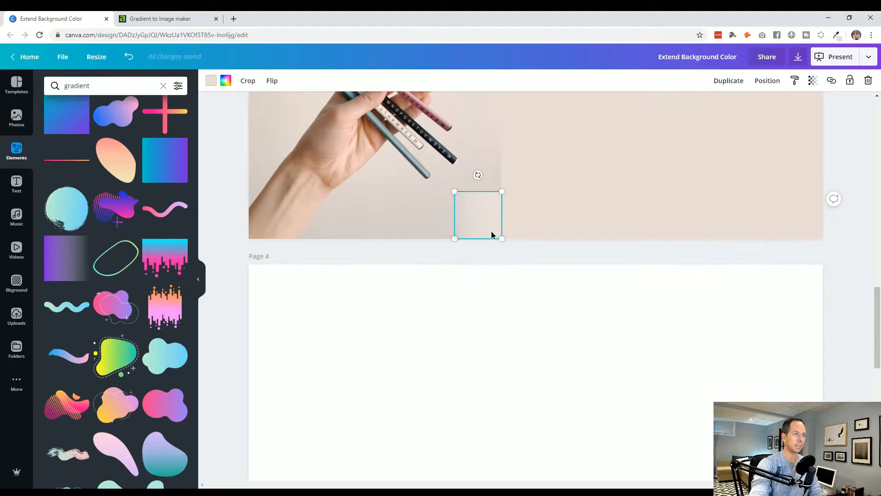
mouse_move(493, 241)
mouse_down()
mouse_move(368, 376)
mouse_move(441, 449)
mouse_up()
click(488, 404)
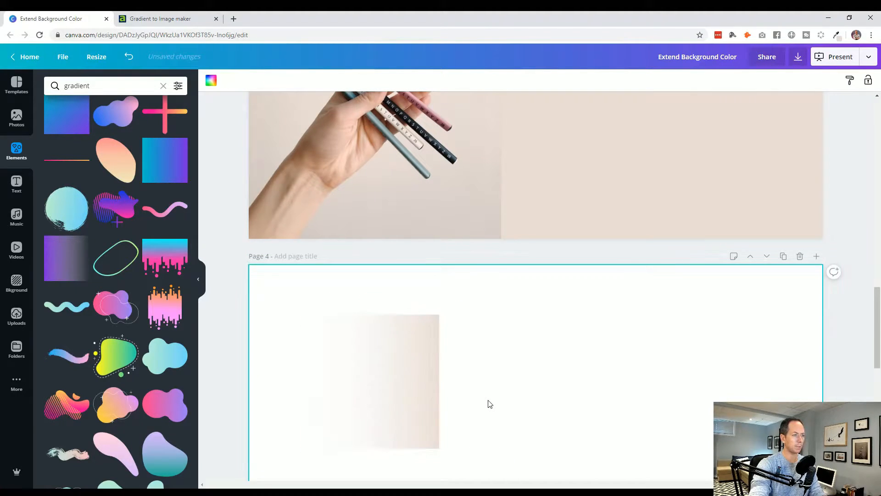
click(417, 366)
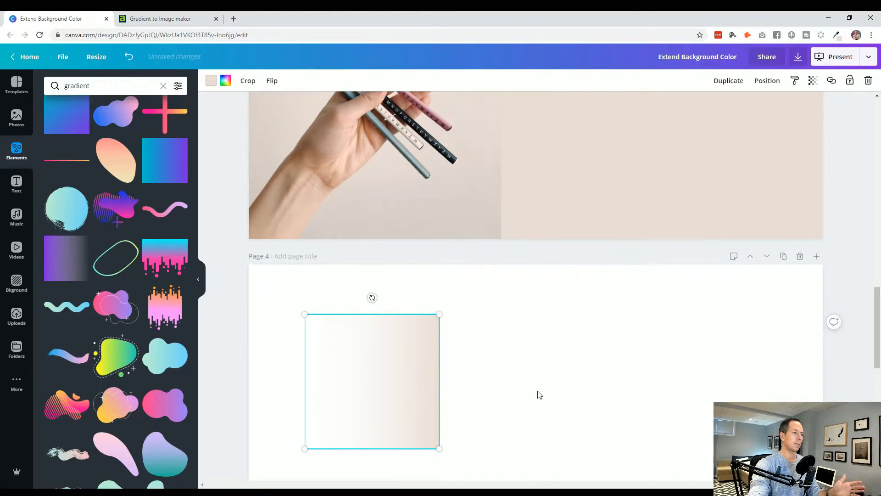
scroll(537, 396, down, 2)
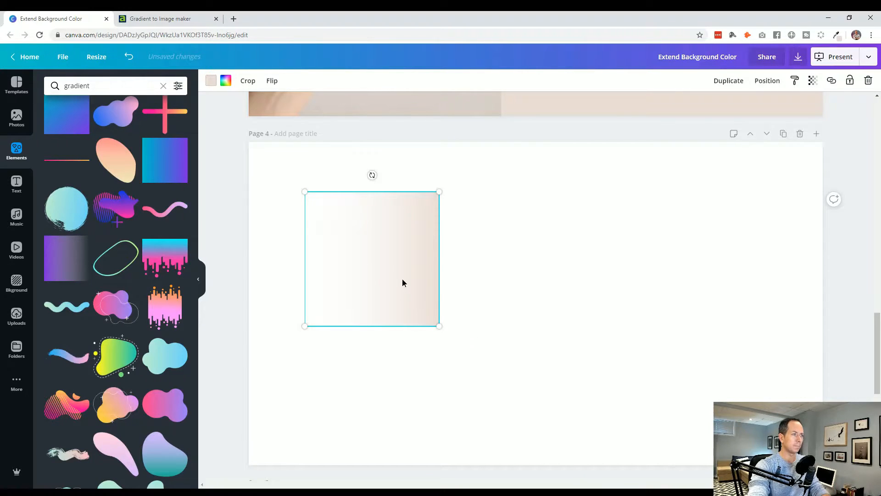
drag(403, 282, 348, 230)
click(448, 304)
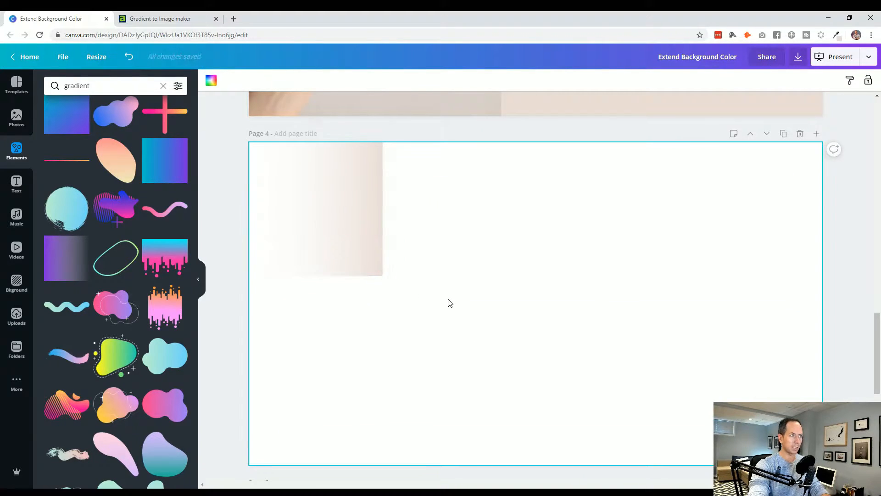
scroll(454, 310, up, 2)
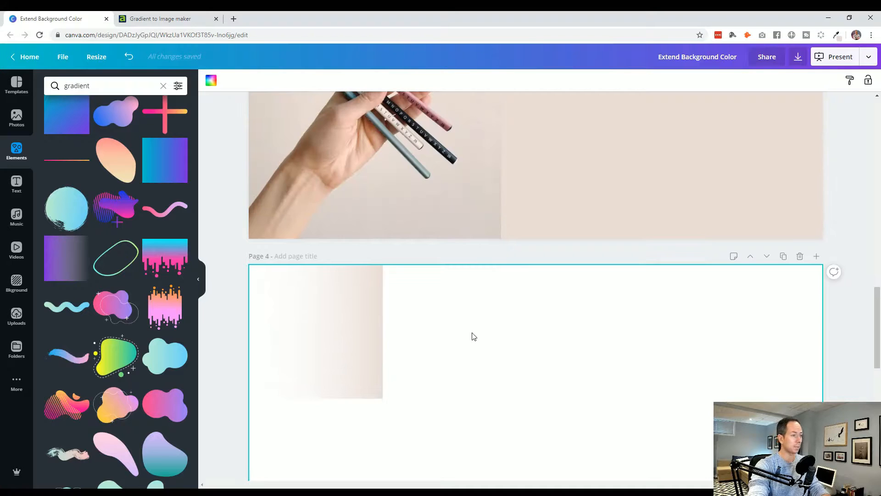
drag(326, 370, 486, 411)
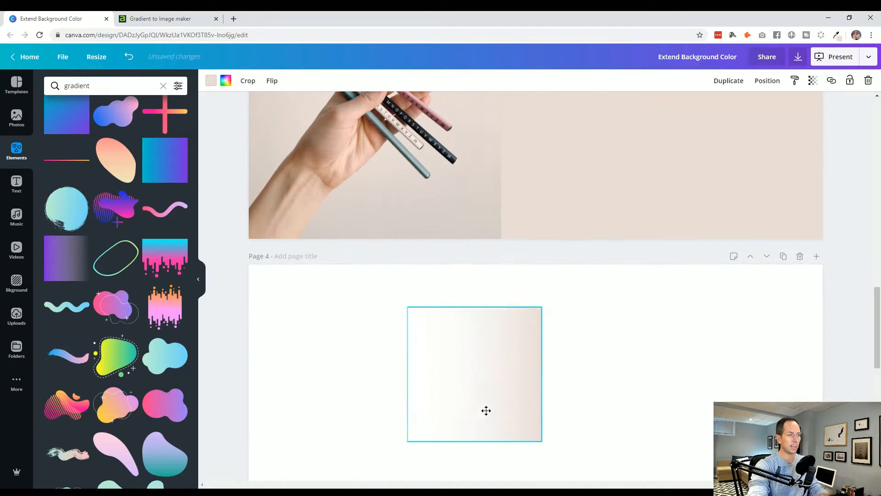
drag(485, 411, 567, 208)
scroll(584, 282, up, 2)
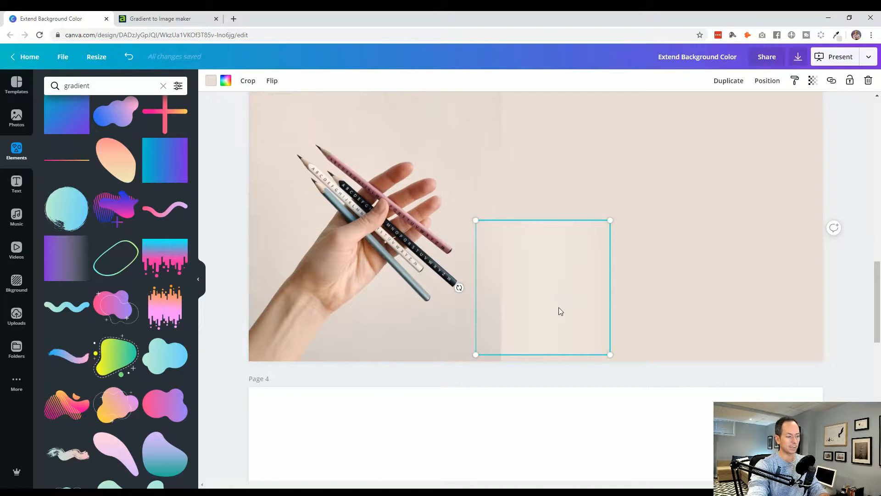
Step: Undo an offset move, duplicate the square above, and shift both to the photo's right edge
drag(558, 307, 560, 185)
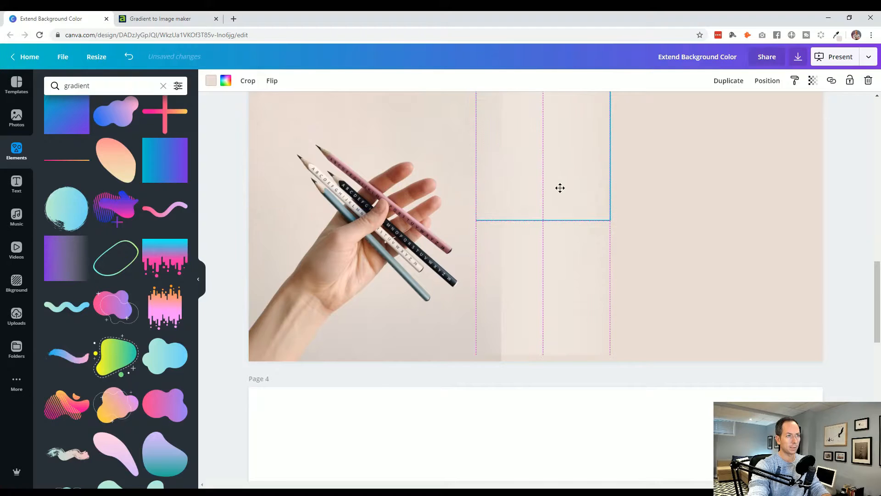
key(ctrl+z)
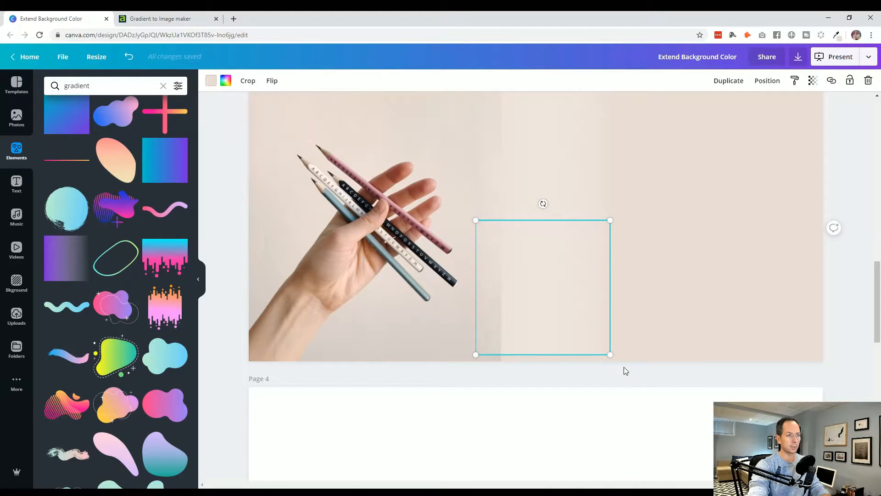
click(627, 378)
mouse_move(555, 305)
alt+mouse_down()
mouse_move(538, 176)
mouse_move(483, 228)
alt+mouse_up()
click(836, 331)
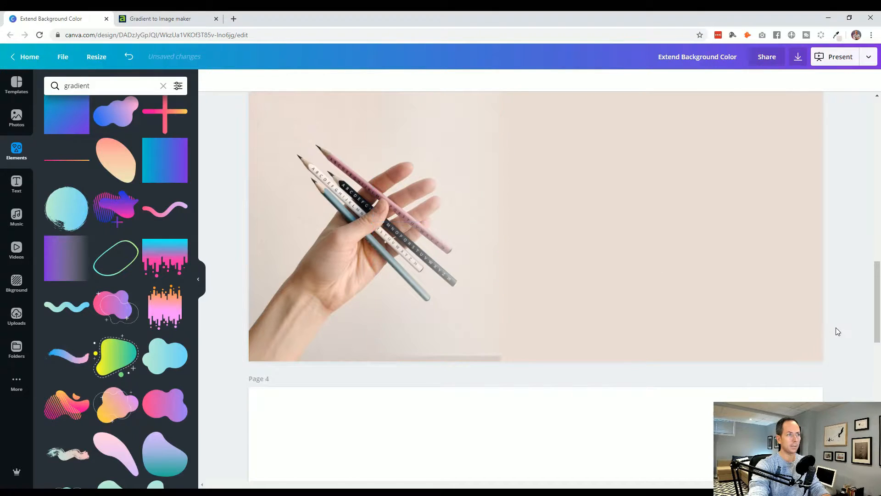
click(465, 200)
click(489, 245)
shift+click(476, 197)
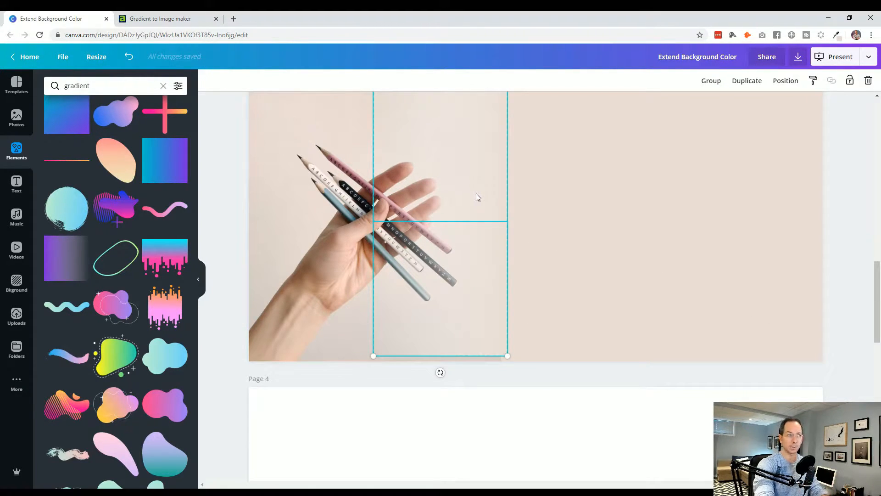
scroll(377, 368, down, 2)
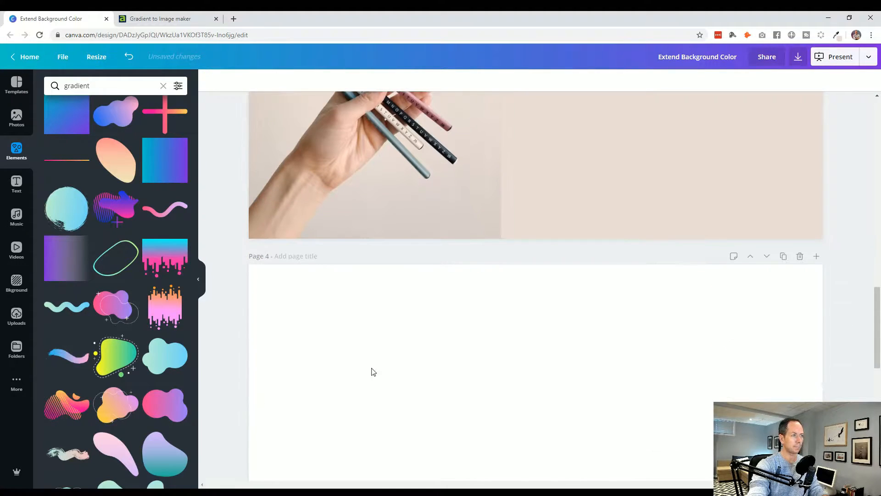
click(377, 368)
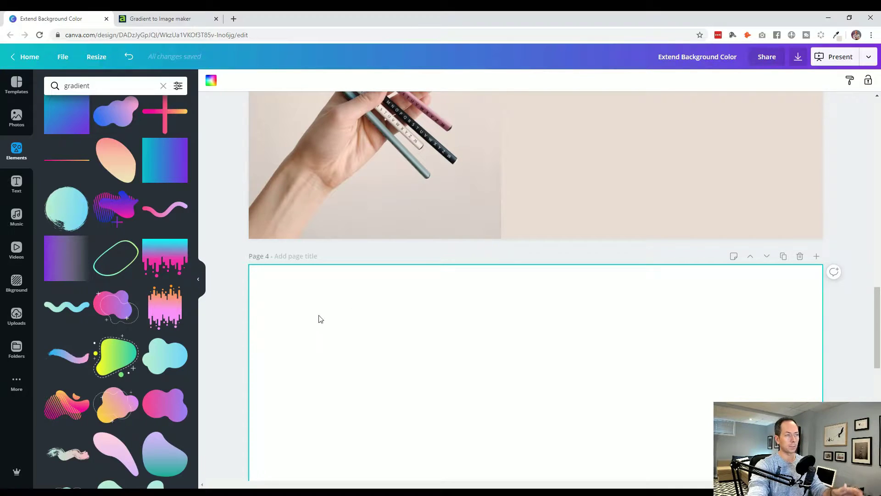
Step: Change the gradient angle from 45 to 0 so it runs horizontally
click(172, 18)
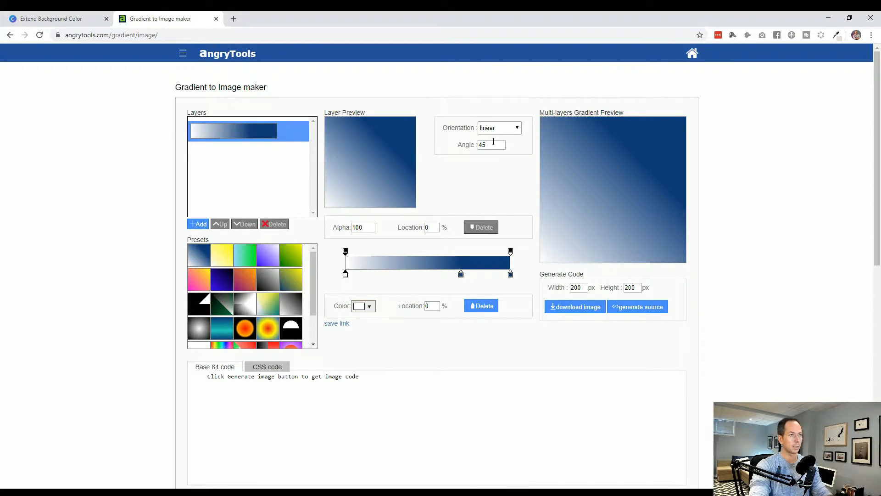
double_click(495, 145)
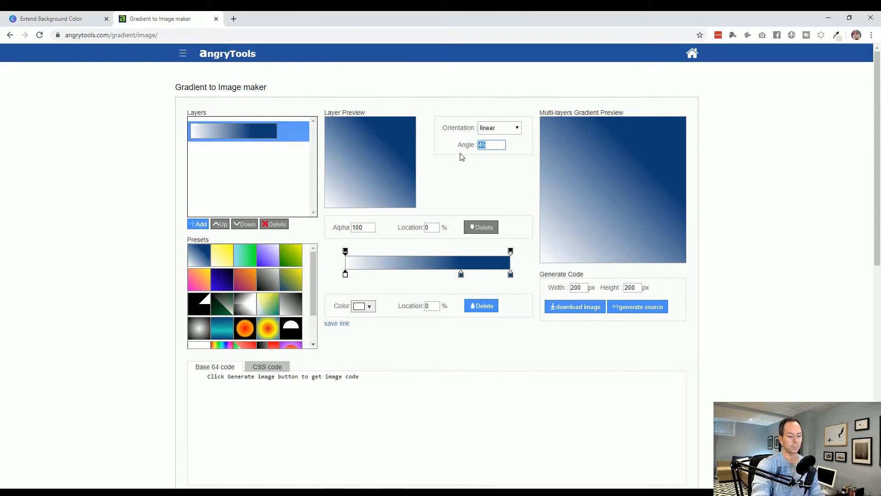
text(0)
key(Return)
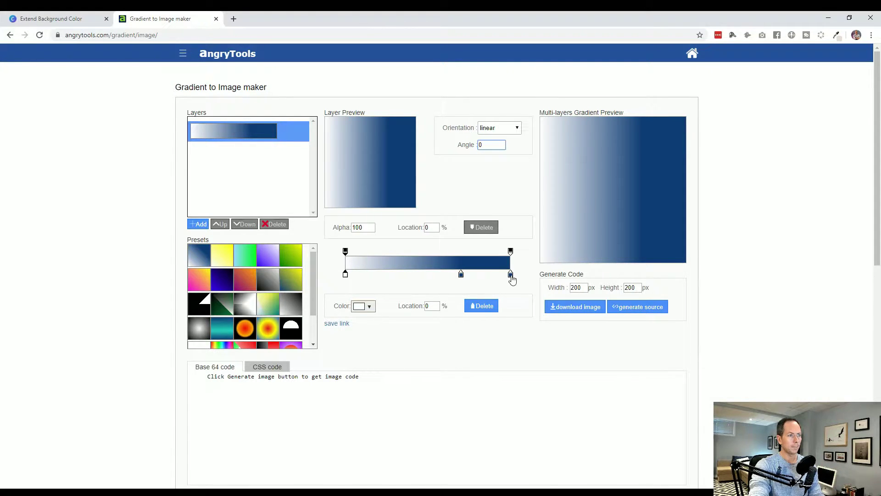
Step: Set the right colour stop to the sampled photo beige #eaddd5
click(511, 276)
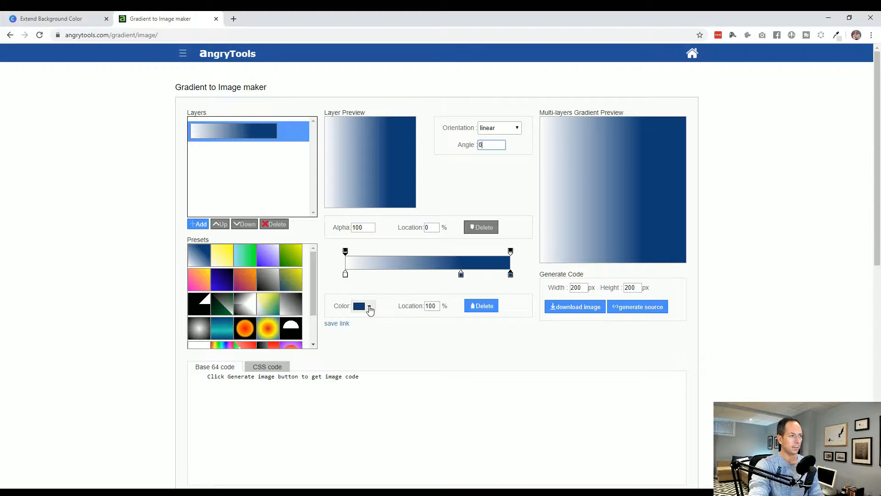
click(369, 307)
double_click(408, 383)
key(ctrl+v)
key(ctrl+a)
key(BackSpace)
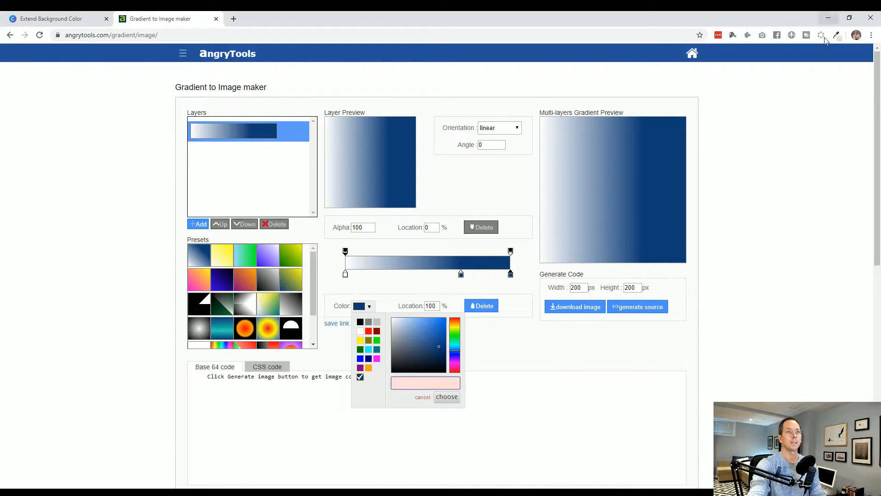
click(836, 39)
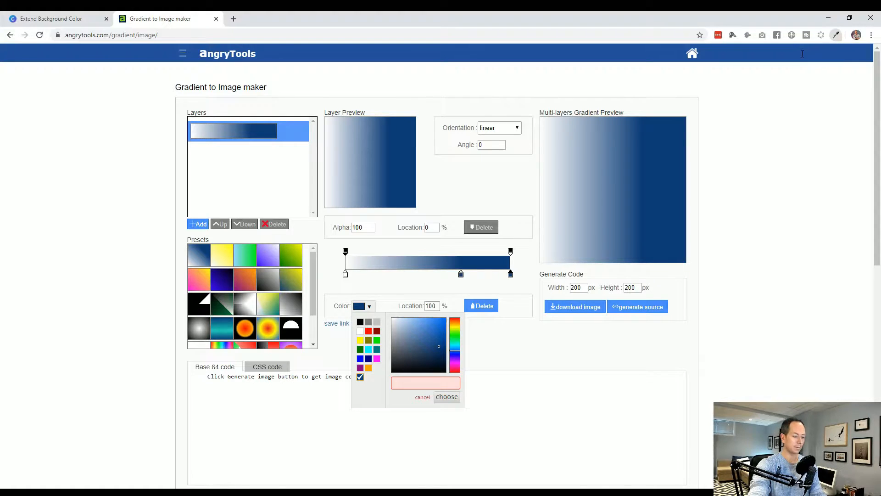
click(576, 350)
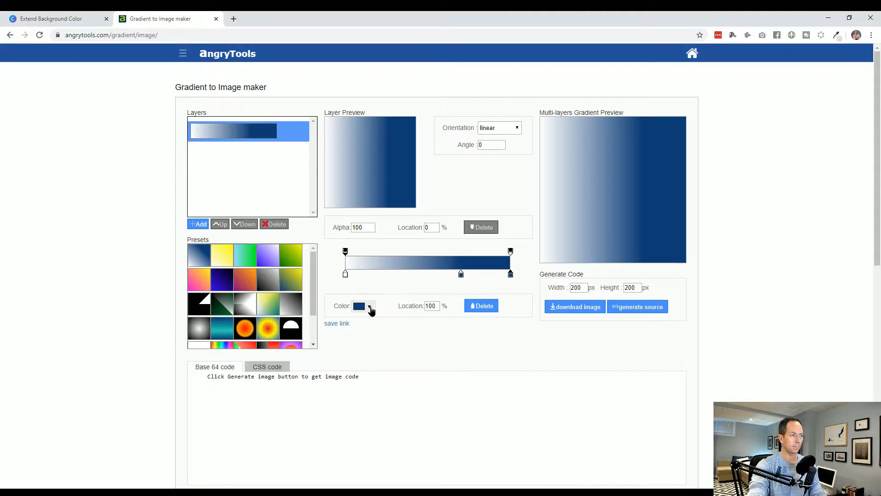
click(369, 306)
click(413, 383)
text(#eaddd5)
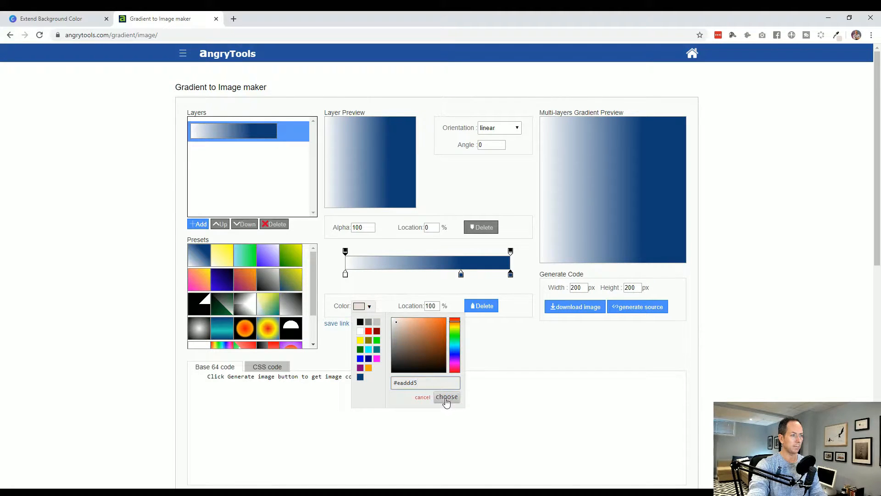
click(446, 396)
Step: Make the middle and left colour stops the same beige
click(461, 275)
click(370, 308)
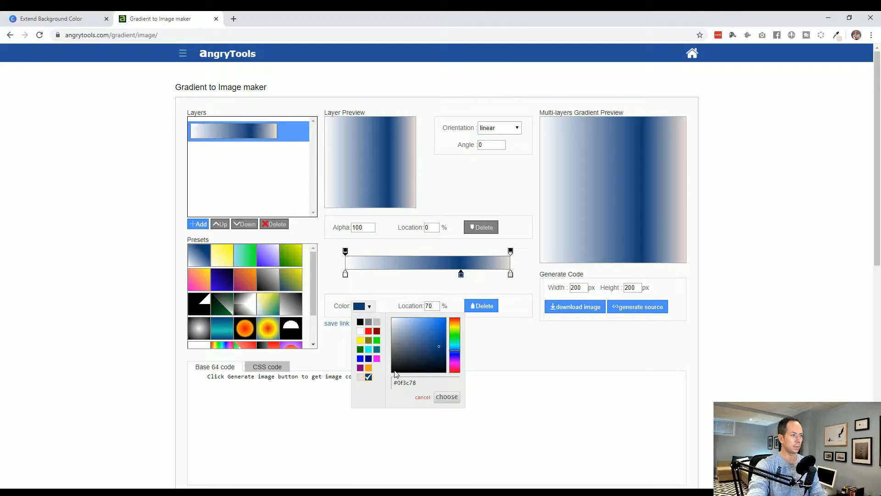
click(360, 377)
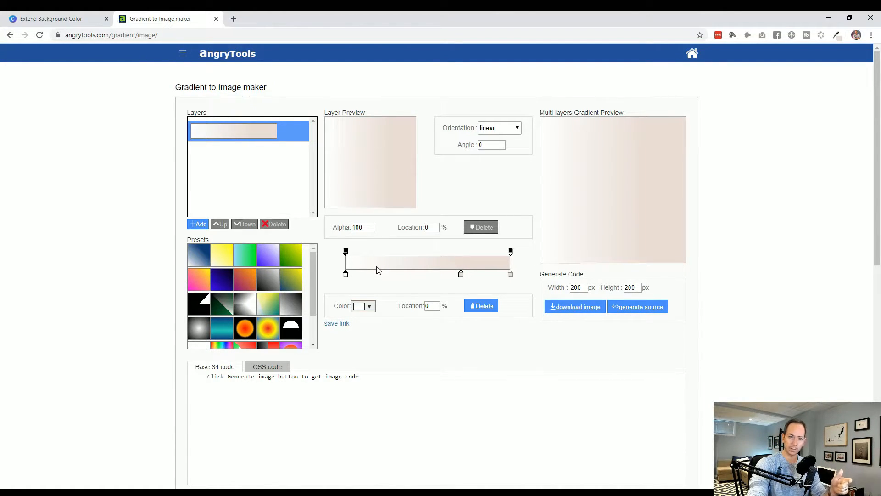
click(365, 306)
click(361, 381)
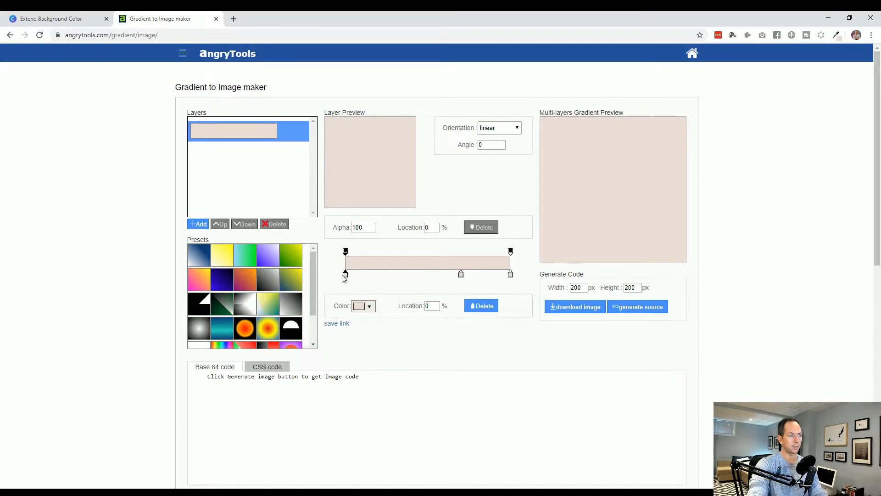
Step: Set the left stop's Alpha from 100 to 0 so the gradient fades from transparent
drag(366, 226, 332, 229)
text(0)
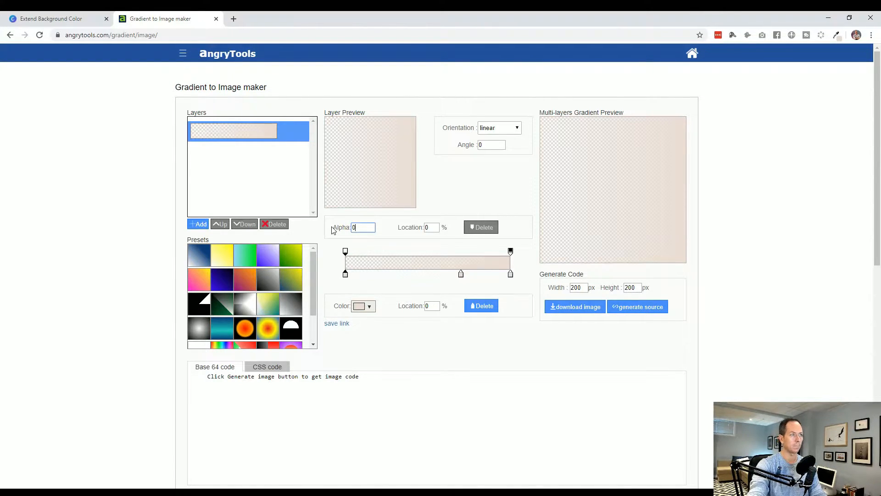
click(366, 281)
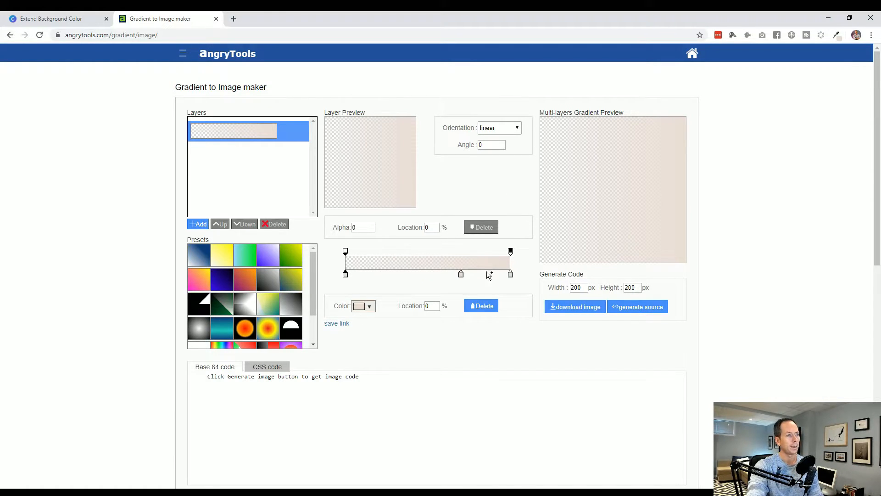
click(63, 18)
scroll(539, 269, up, 3)
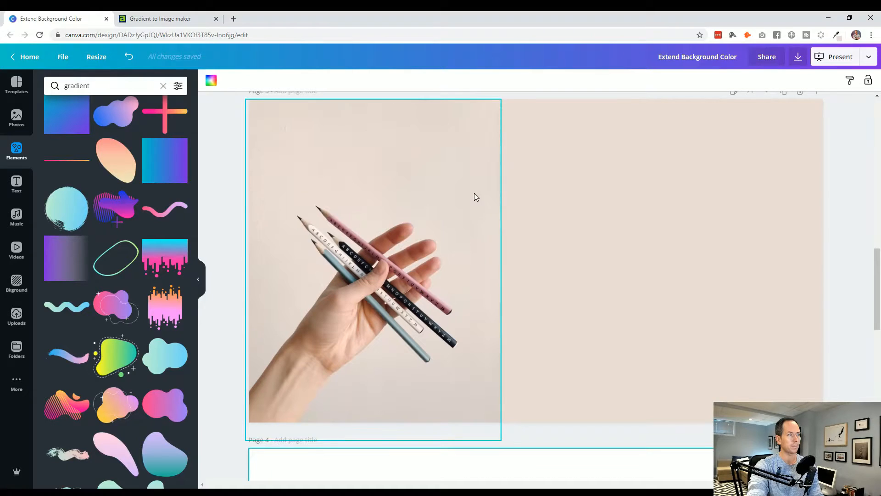
click(165, 19)
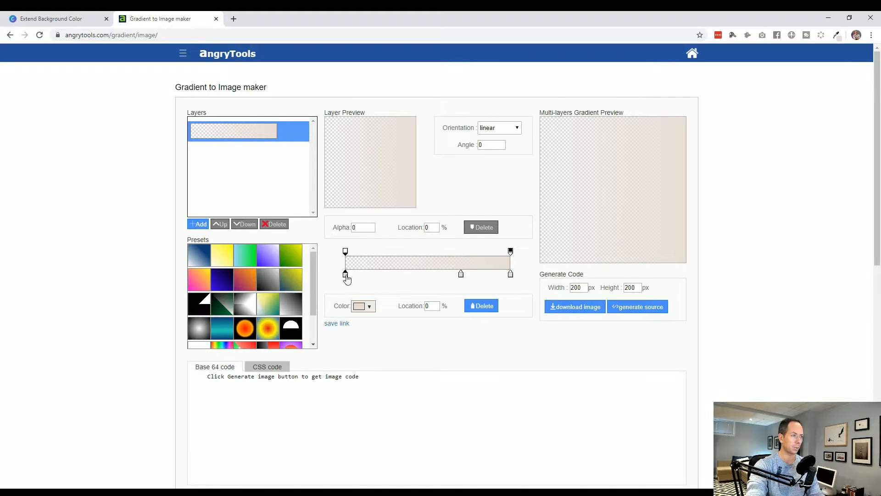
click(370, 309)
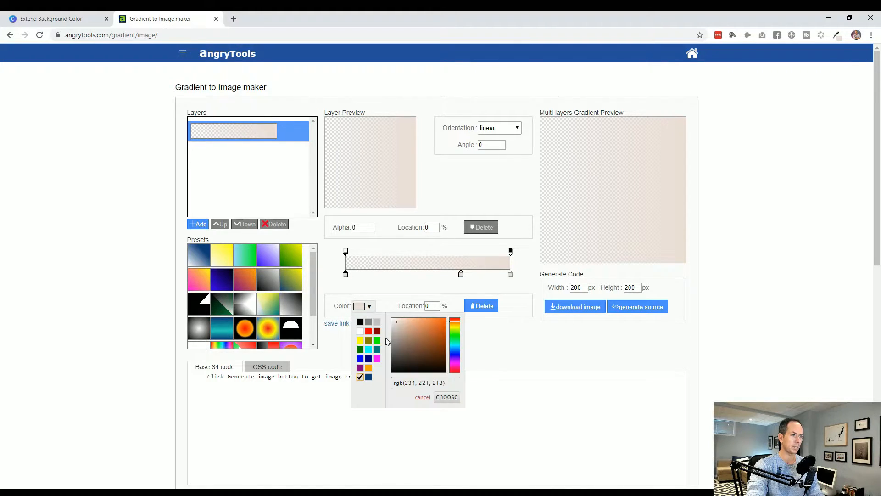
click(374, 284)
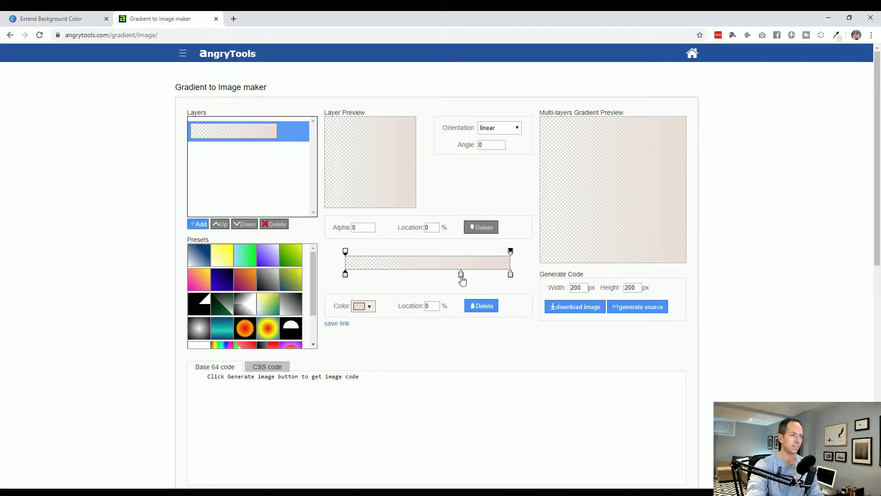
click(510, 276)
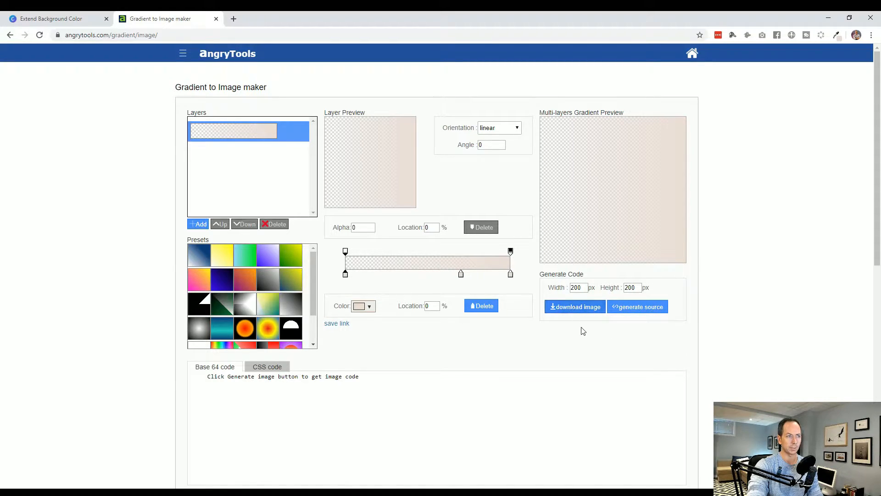
Step: Enter output width and height values, checking the pencils page in Canva
double_click(586, 289)
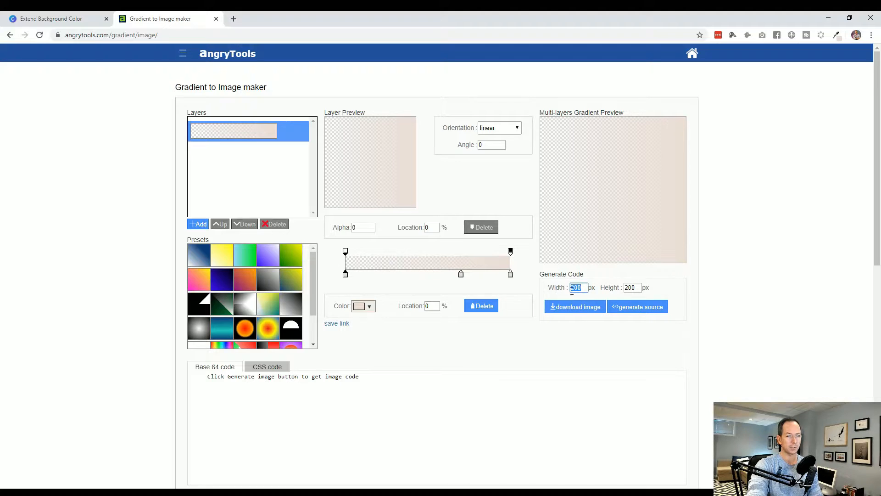
double_click(638, 288)
click(625, 331)
click(75, 19)
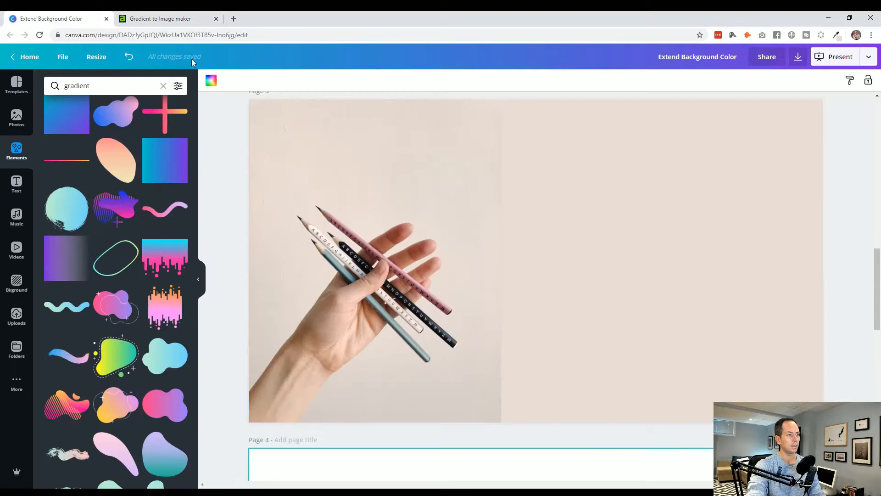
click(541, 210)
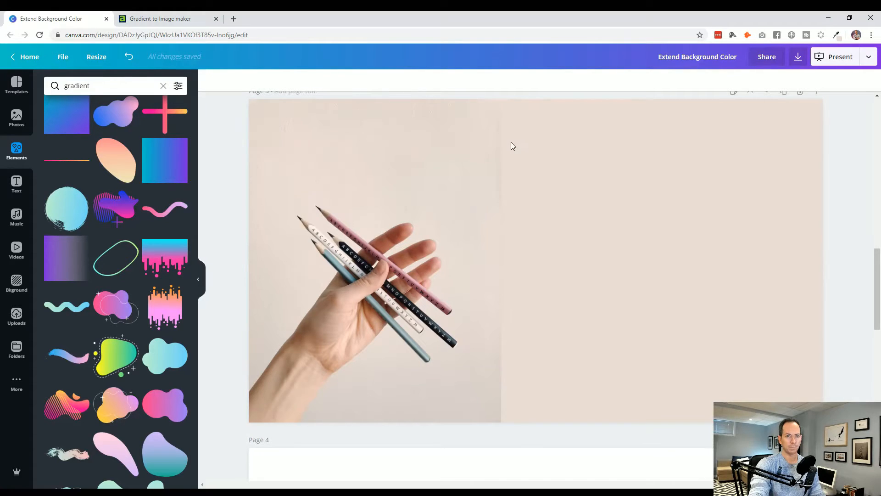
Step: Size the gradient image at 80 by 1200 pixels and return to Canva
click(194, 20)
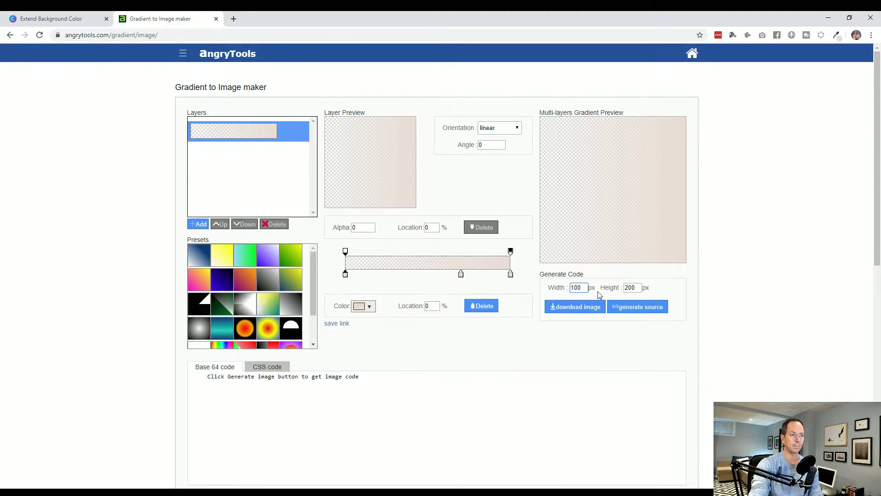
click(629, 287)
text(1200)
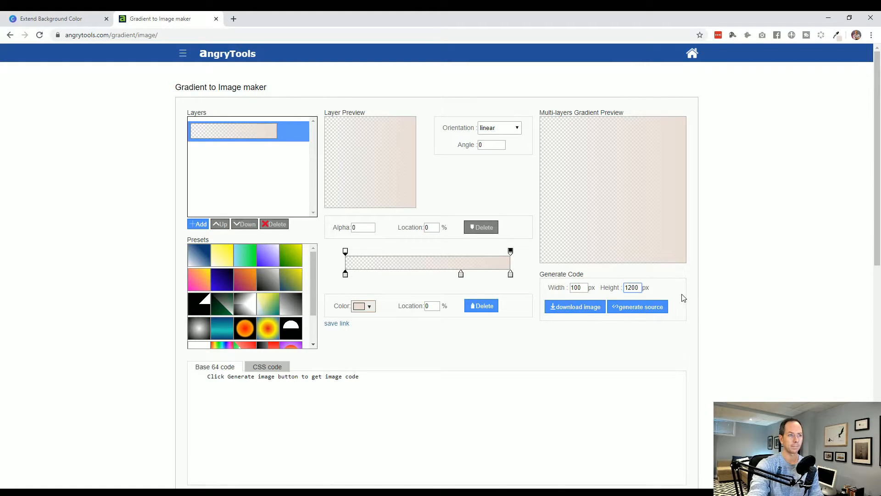
drag(579, 285, 559, 292)
text(80)
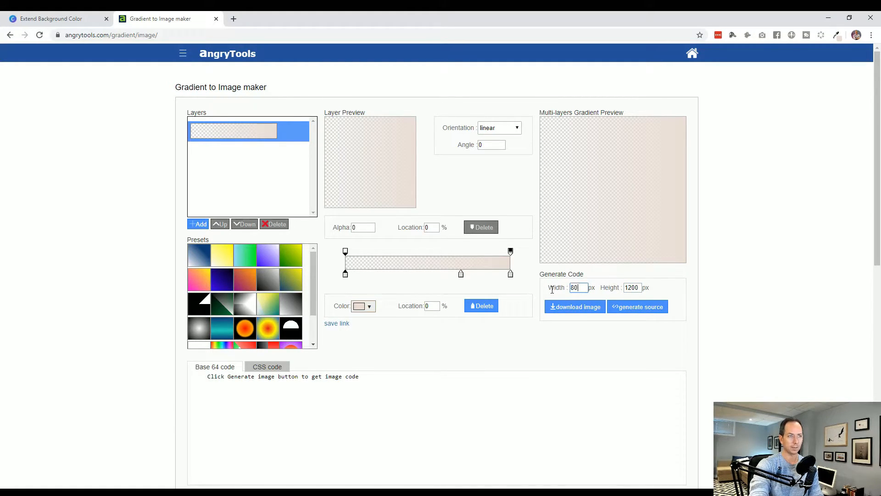
click(546, 331)
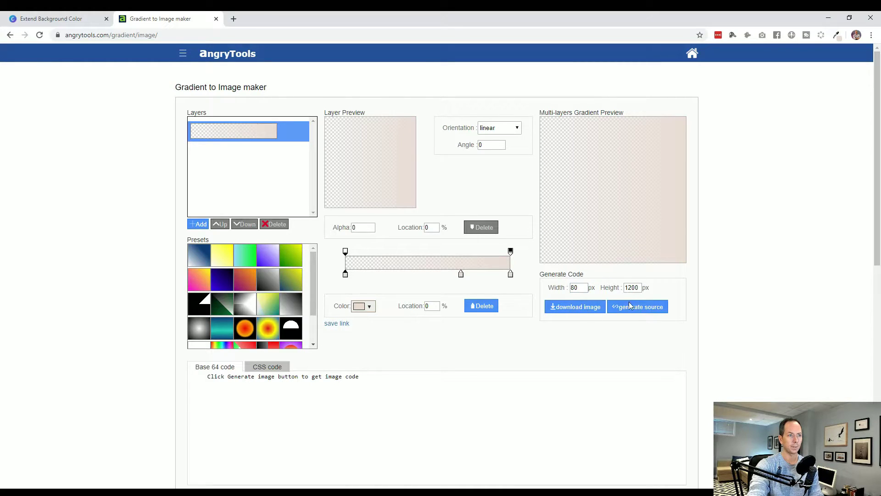
key(ctrl+shift+Tab)
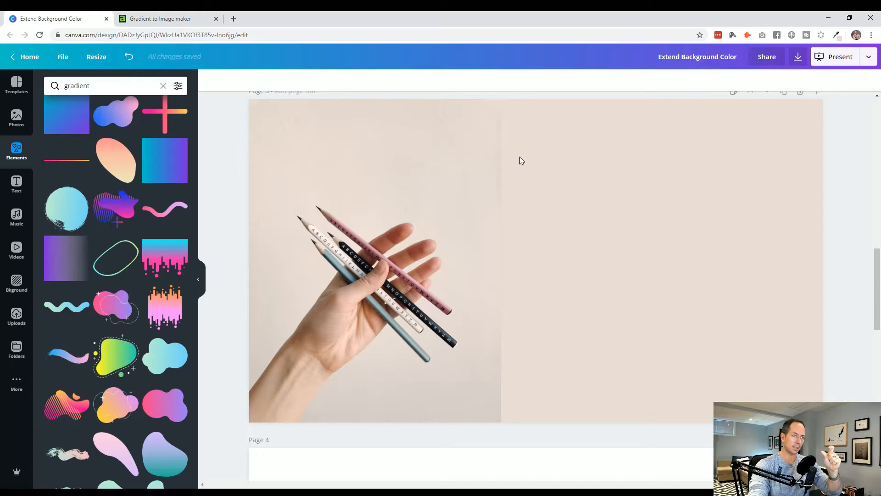
Step: Review Page 1's ADVENTURE example and the band behind its text
key(ctrl+Tab)
key(ctrl+shift+Tab)
scroll(381, 212, up, 1)
scroll(381, 212, up, 10)
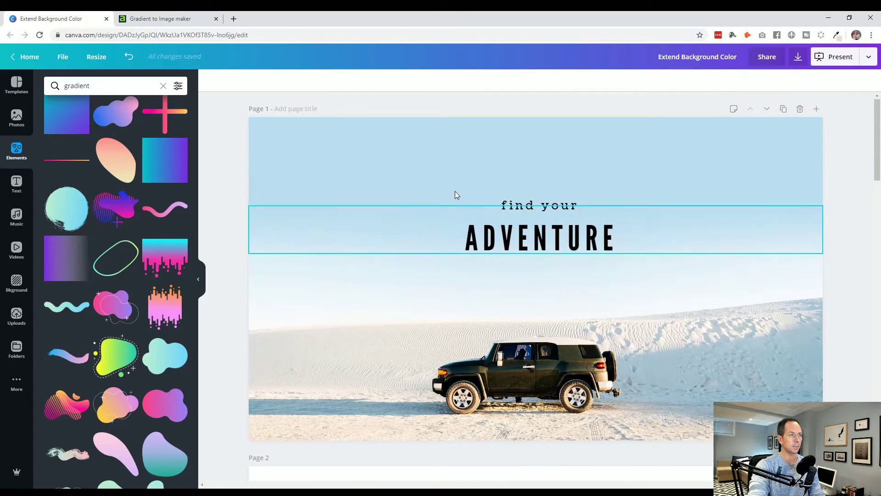
click(455, 165)
click(365, 237)
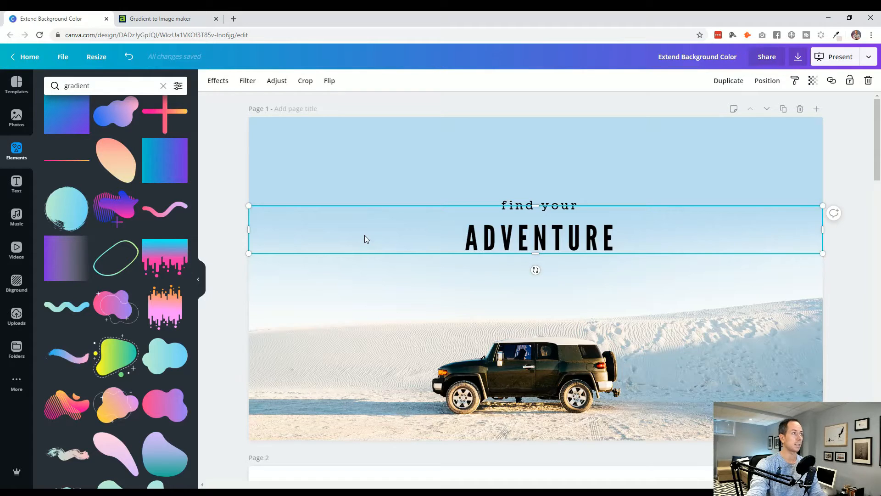
Step: Download the beige gradient strip as a PNG from AngryTools and return to Canva
click(166, 18)
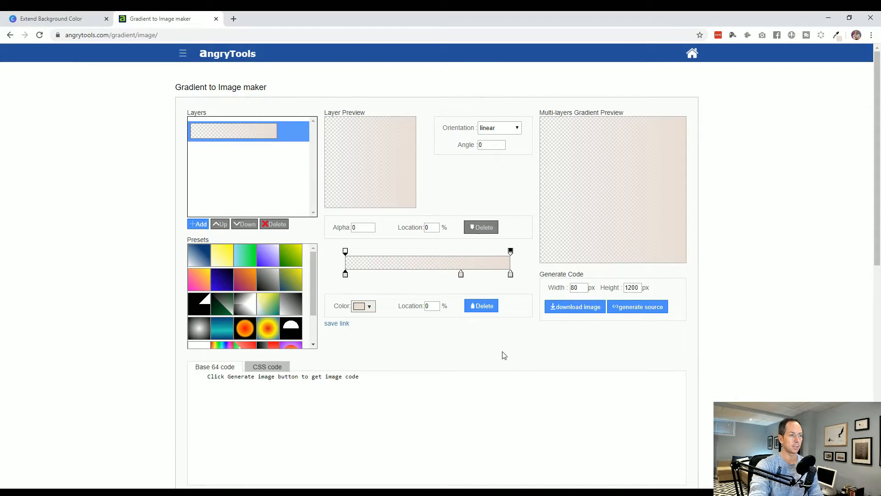
click(586, 309)
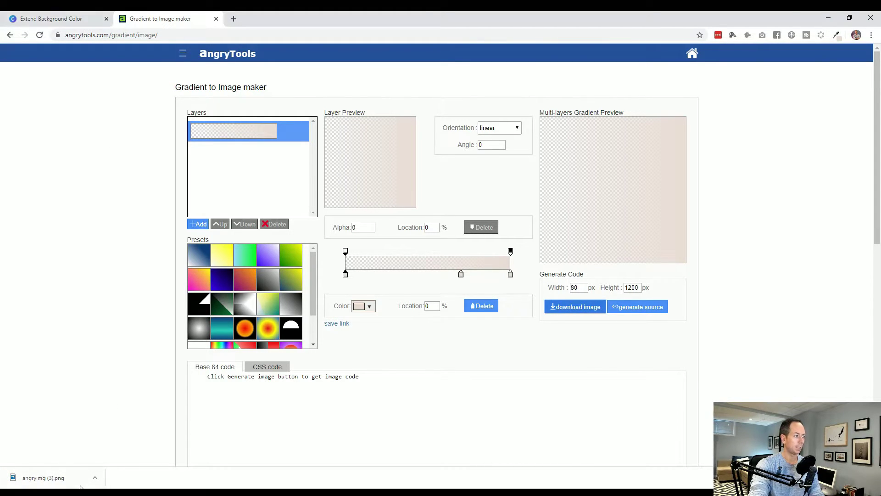
click(80, 19)
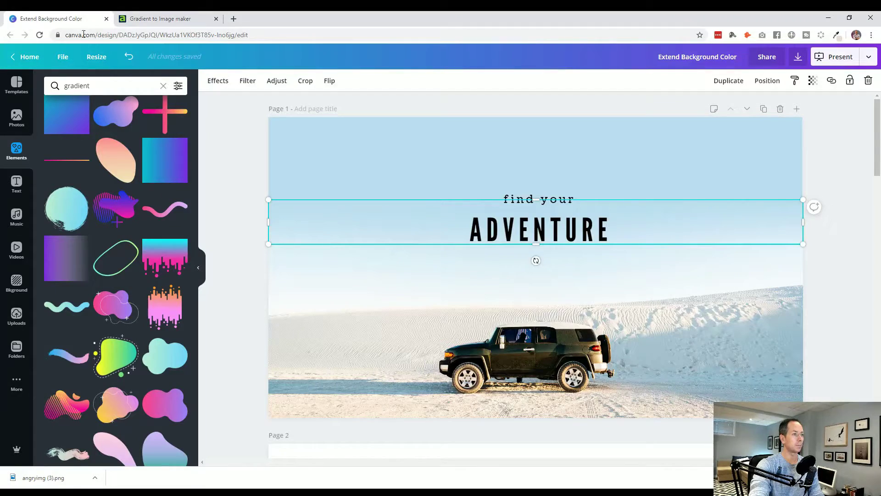
Step: Place the gradient PNG over the pencil photo's right edge, stretched to full page height
click(238, 315)
scroll(236, 314, down, 10)
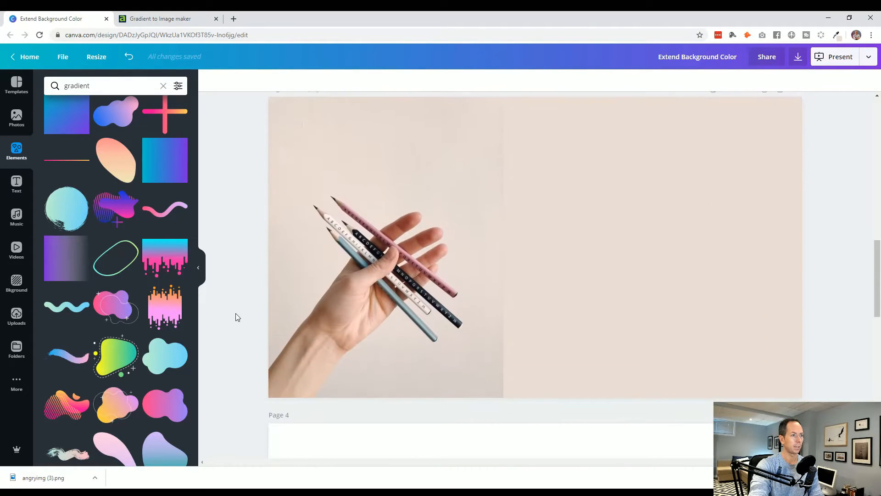
mouse_move(42, 477)
mouse_down()
mouse_move(506, 265)
mouse_move(546, 220)
mouse_up()
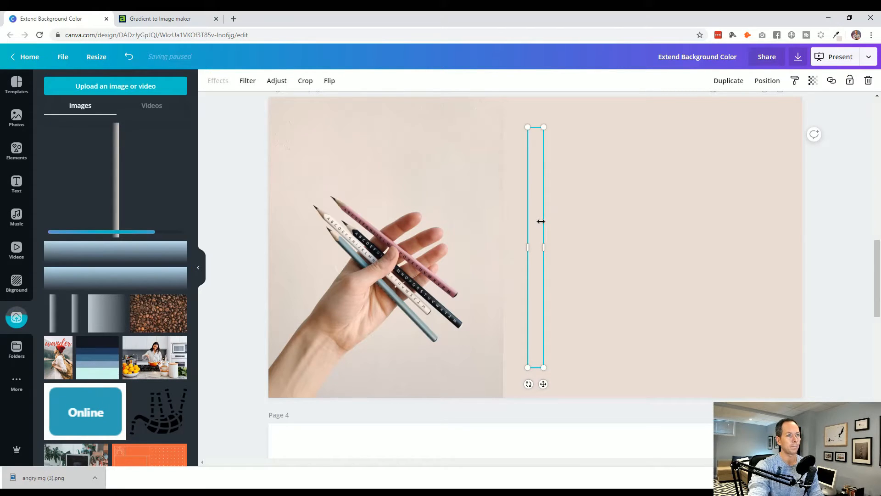
drag(535, 209, 497, 181)
drag(513, 349, 545, 401)
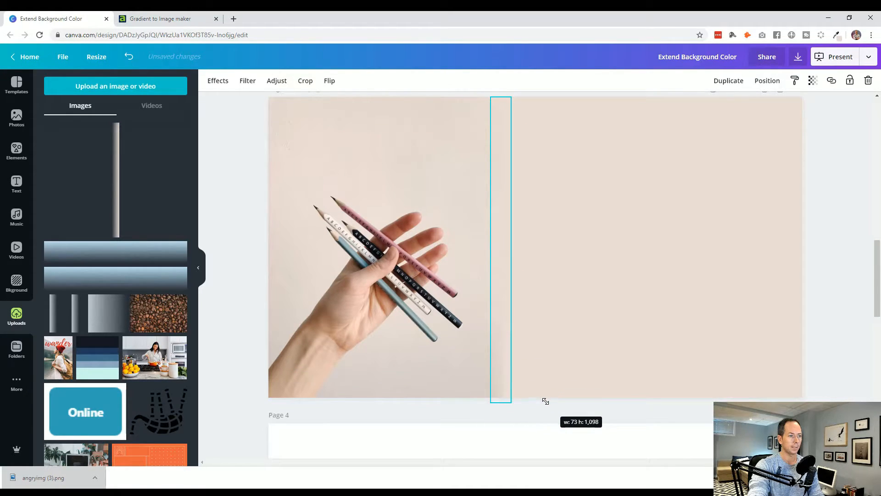
drag(546, 401, 545, 404)
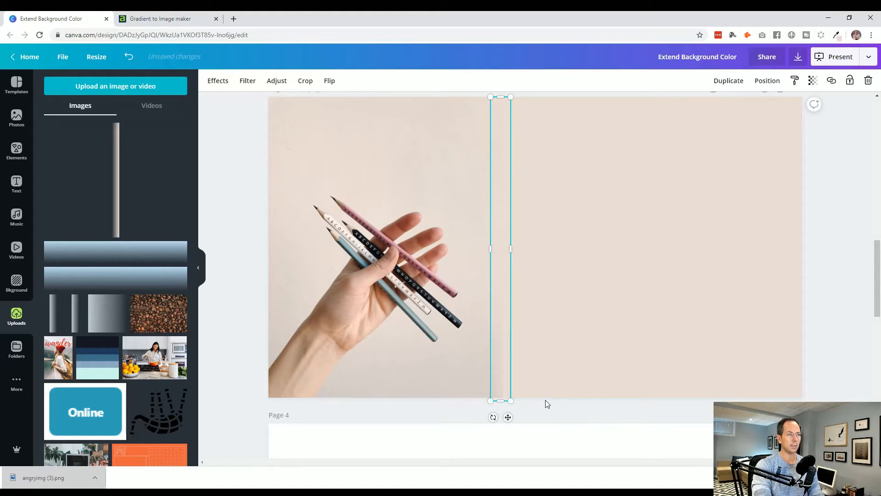
key(Up)
key(Left)
key(Left)
key(Left)
key(Left)
key(Left)
key(Left)
key(Left)
key(Left)
key(Left)
key(Left)
key(Left)
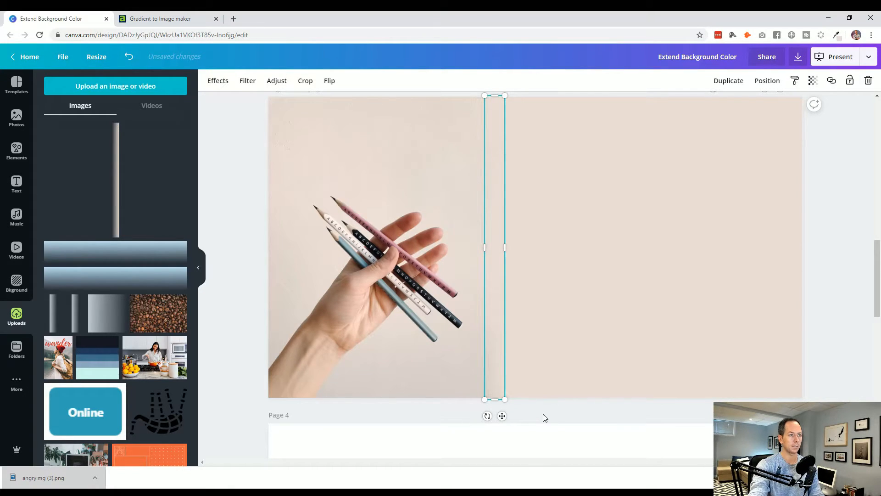
Step: Check the blended edge with the strip deselected
click(543, 417)
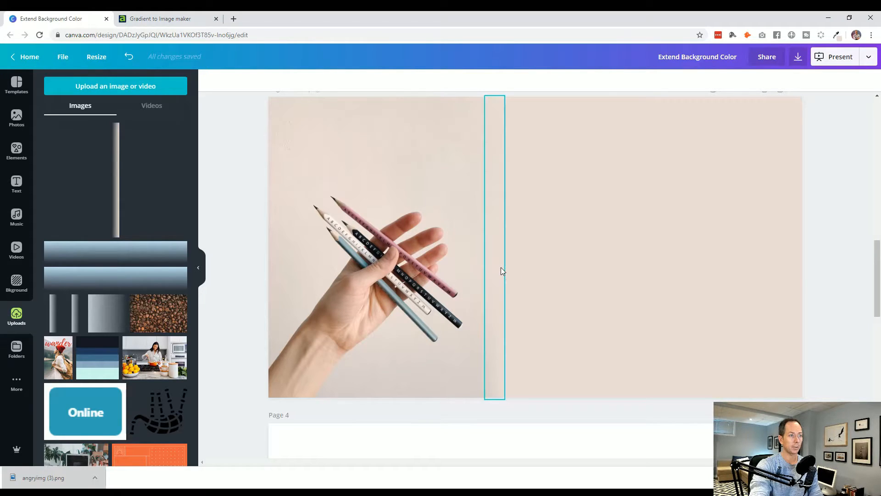
click(501, 271)
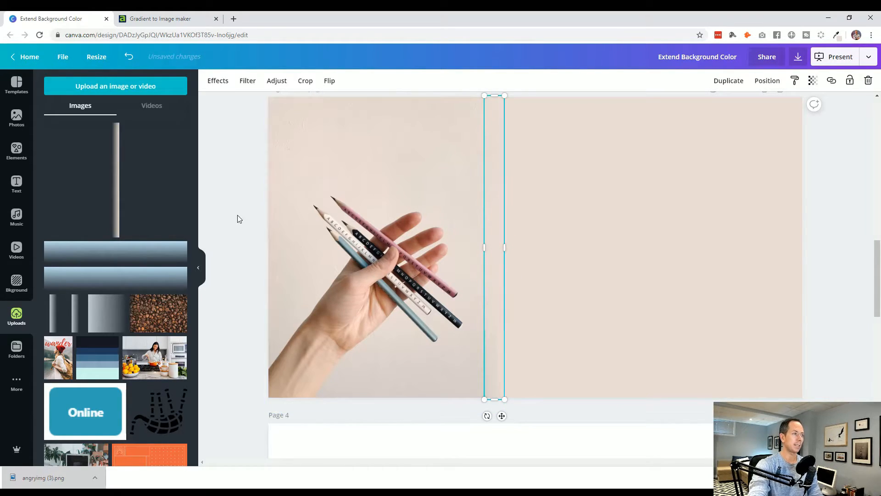
click(223, 206)
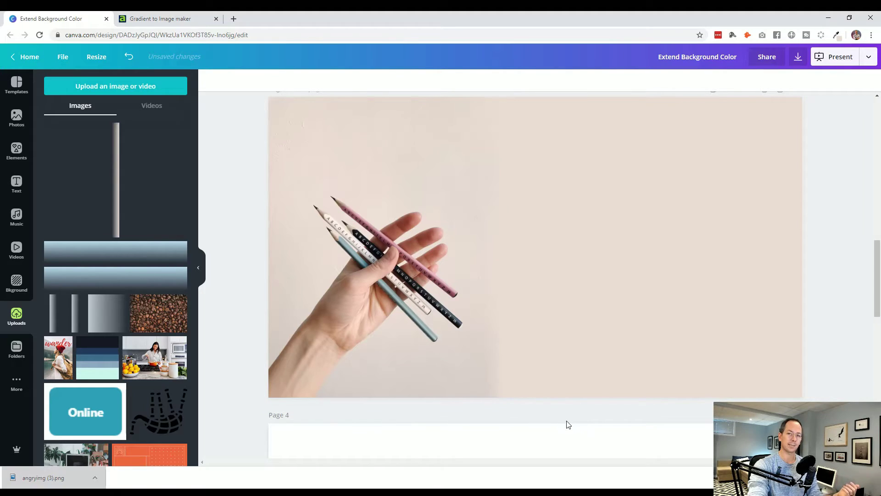
scroll(558, 386, up, 1)
scroll(558, 386, down, 1)
Step: Add the 'Technology has some wonderful benefits' statistics text block into the beige space right of the pencil photo
click(17, 182)
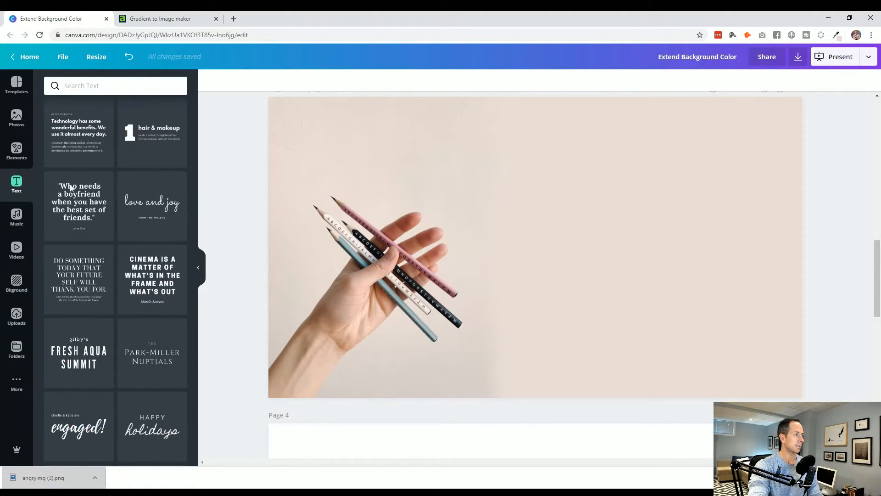
click(79, 138)
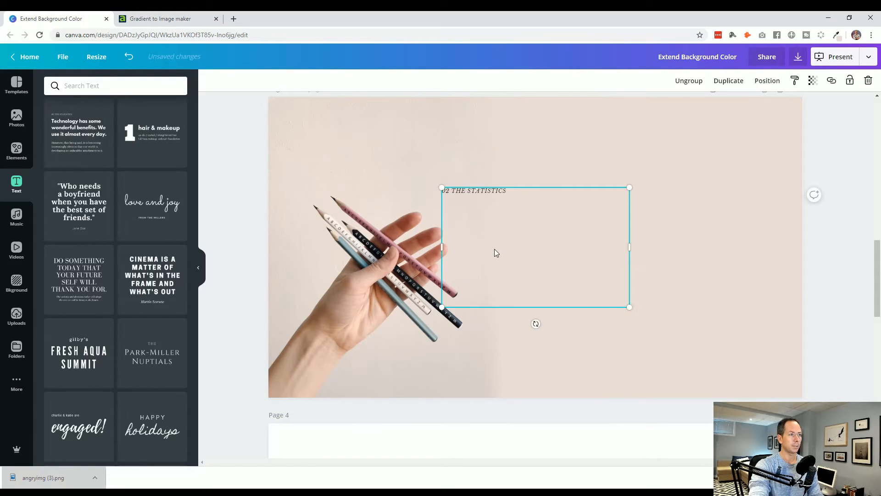
drag(489, 212, 614, 267)
click(814, 173)
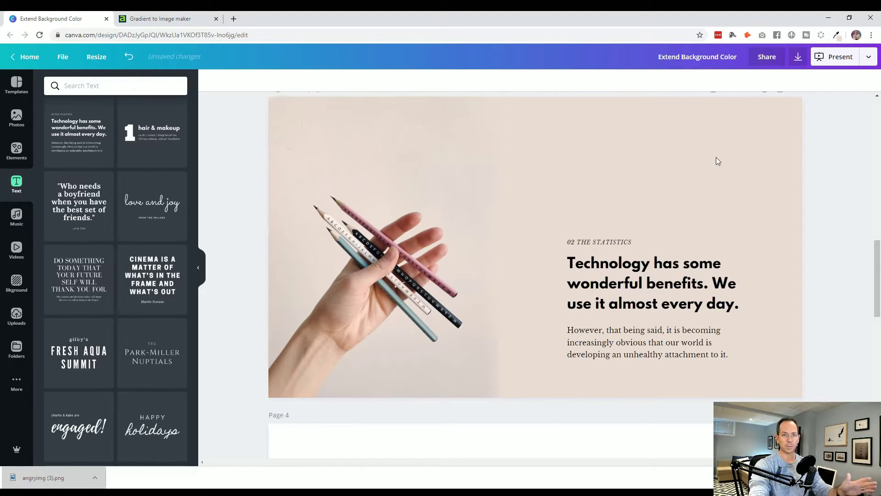
Step: Try shifting the pencil photo and its gradient strip further left, then undo the moves
click(390, 267)
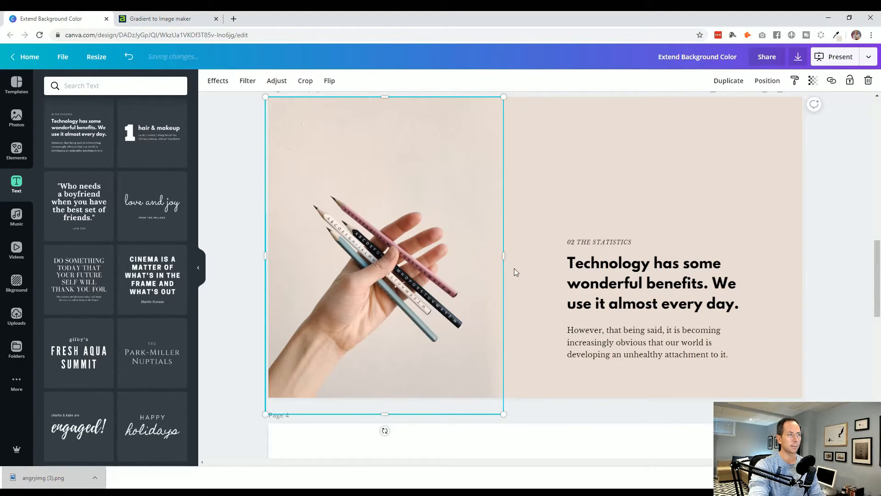
drag(376, 270, 342, 270)
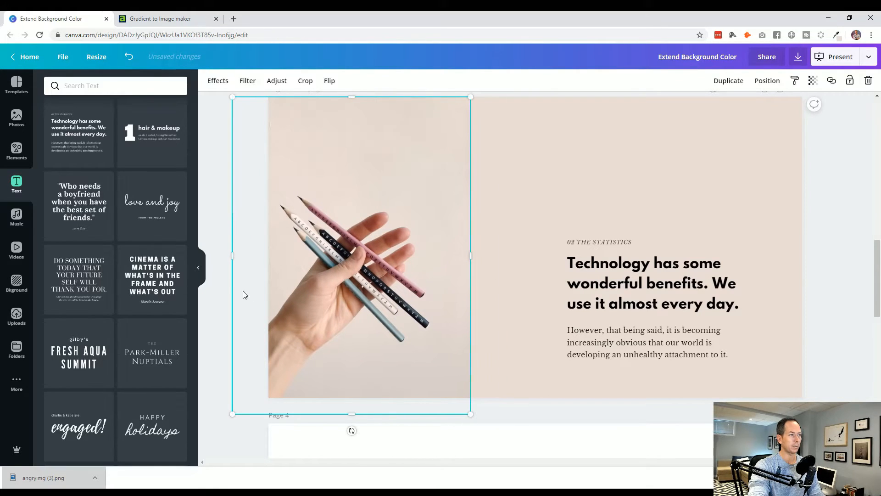
drag(502, 325, 468, 323)
click(823, 255)
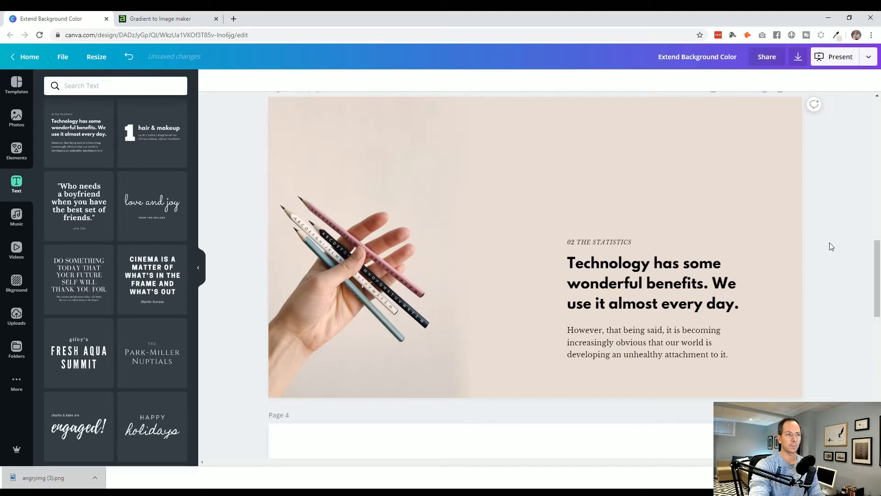
drag(749, 275, 724, 276)
scroll(524, 287, up, 1)
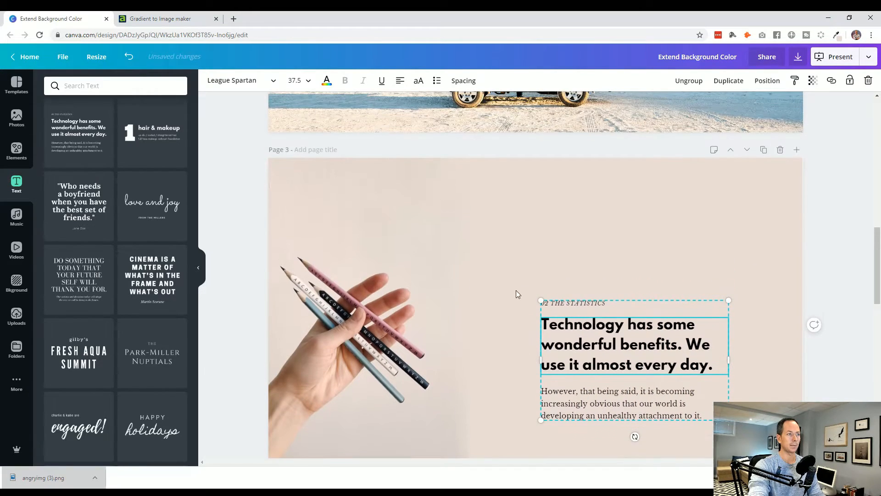
click(844, 274)
key(ctrl+z)
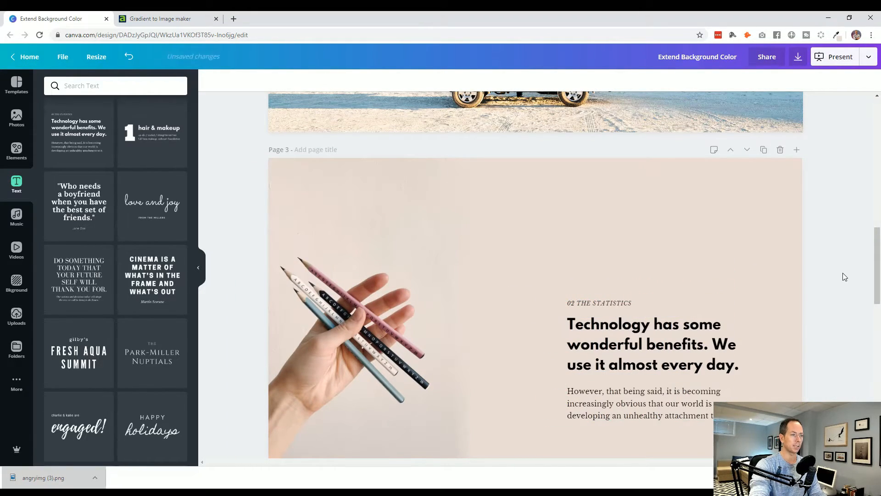
key(ctrl+z)
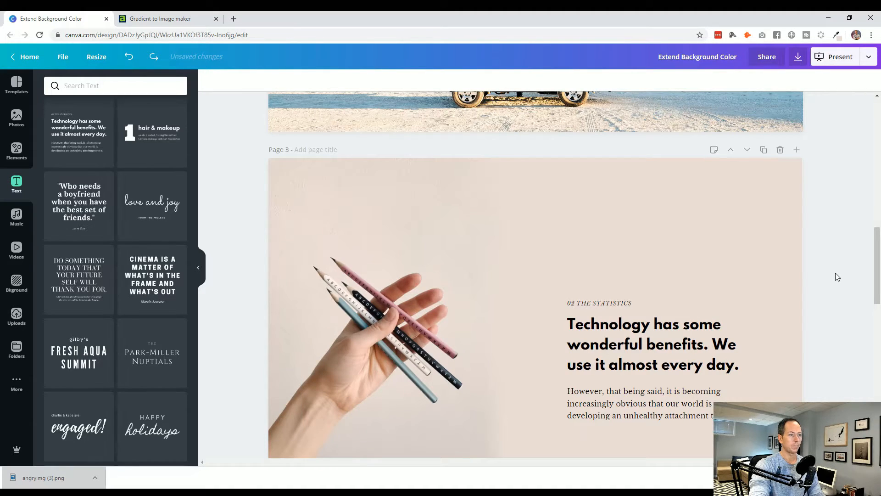
scroll(836, 273, down, 1)
scroll(654, 309, down, 1)
scroll(655, 308, down, 3)
scroll(654, 308, down, 2)
scroll(655, 308, down, 3)
scroll(654, 308, up, 1)
scroll(654, 308, up, 8)
scroll(655, 308, up, 1)
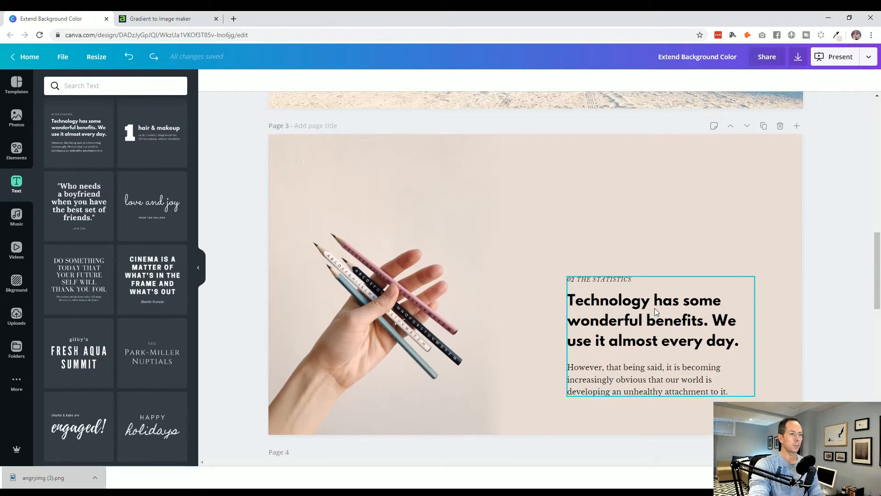
scroll(655, 308, down, 10)
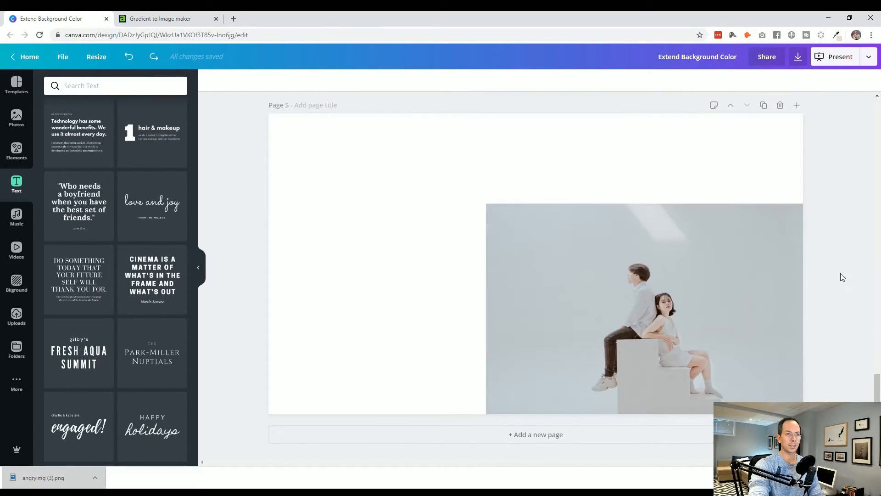
Step: Shrink the couple photo on page 5 from its top-left corner
click(597, 357)
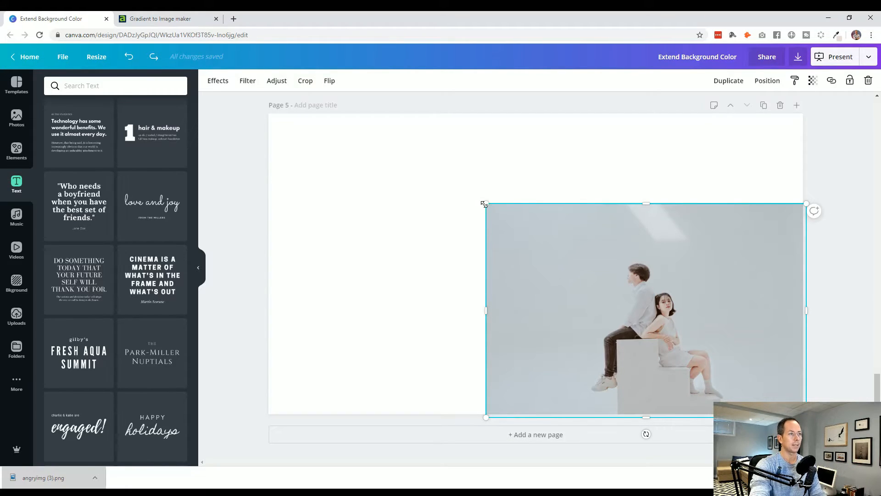
drag(483, 204, 500, 213)
click(443, 334)
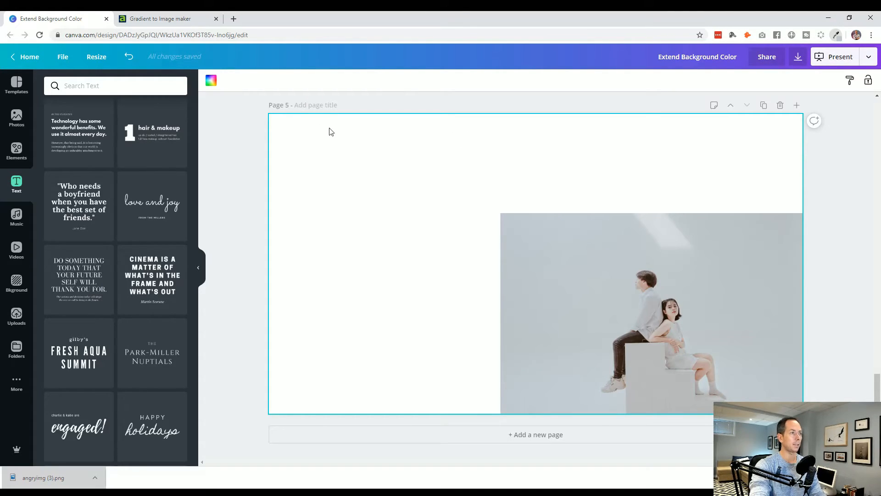
Step: Colour page 5's background the grey-blue c1cad1 to match the couple photo
click(242, 128)
click(310, 143)
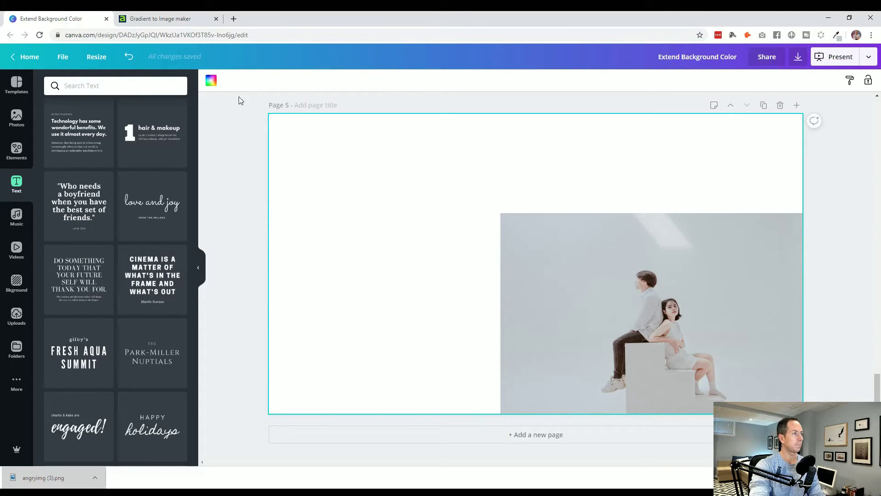
click(211, 81)
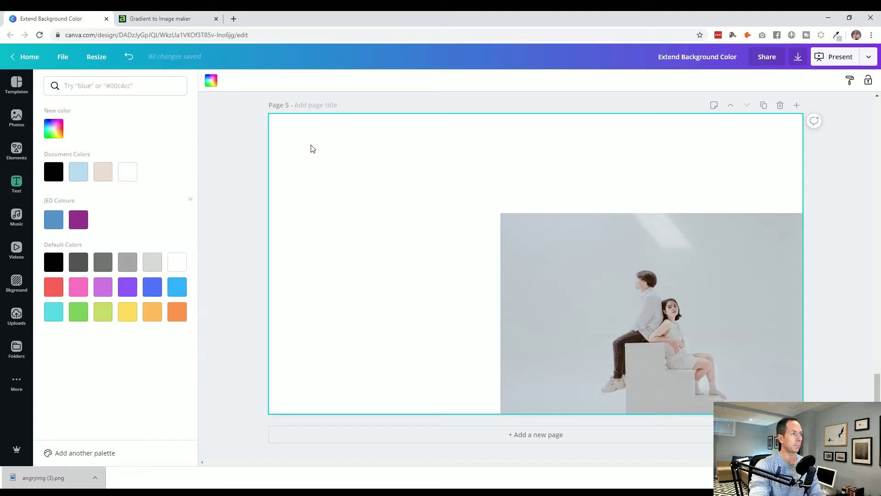
click(69, 86)
text(c1cad1)
click(54, 127)
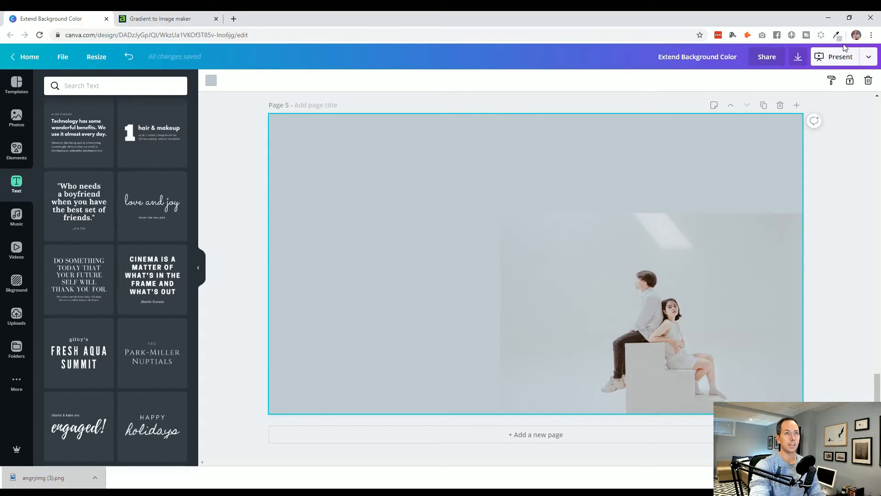
click(167, 20)
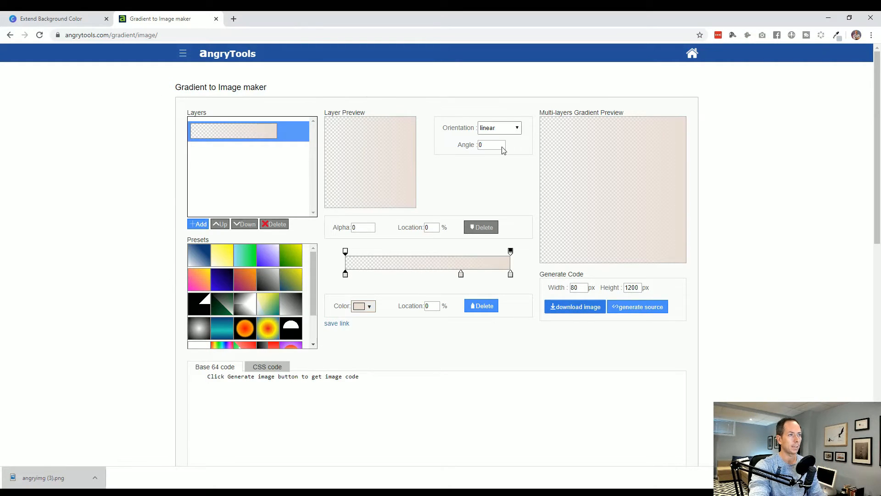
Step: Set the first, middle and end gradient stops all to the grey-blue #c1cad1
click(367, 307)
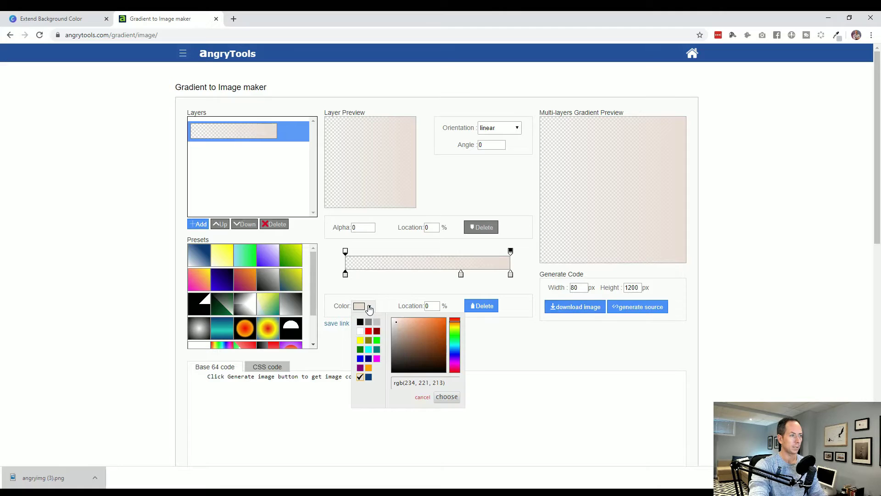
triple_click(409, 385)
text(rgb(193, 202, 209))
click(447, 396)
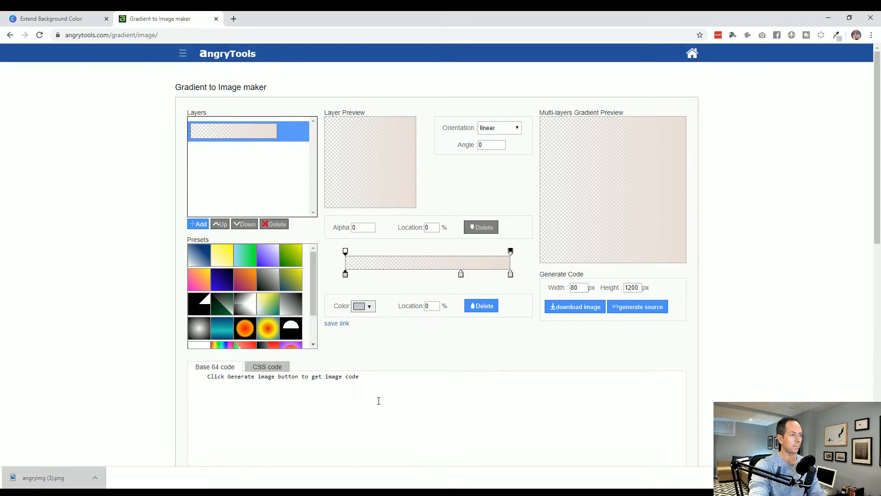
click(461, 275)
click(370, 309)
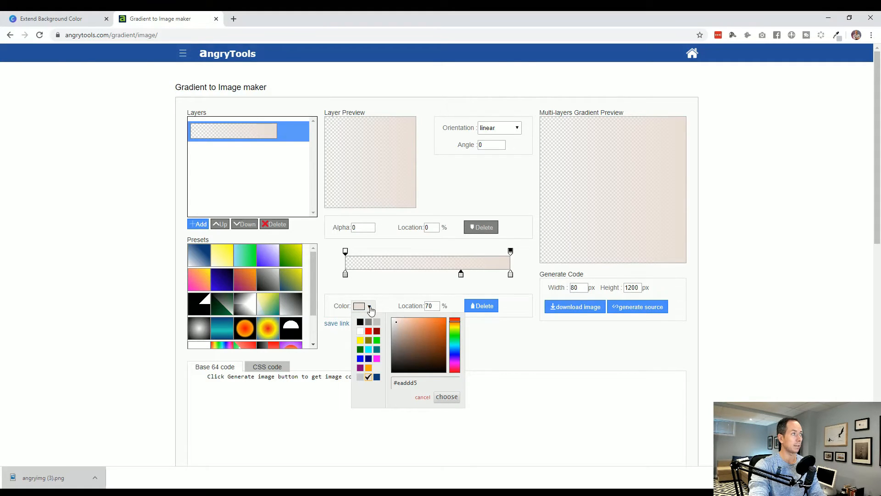
triple_click(406, 383)
text(#c1cad1)
click(446, 397)
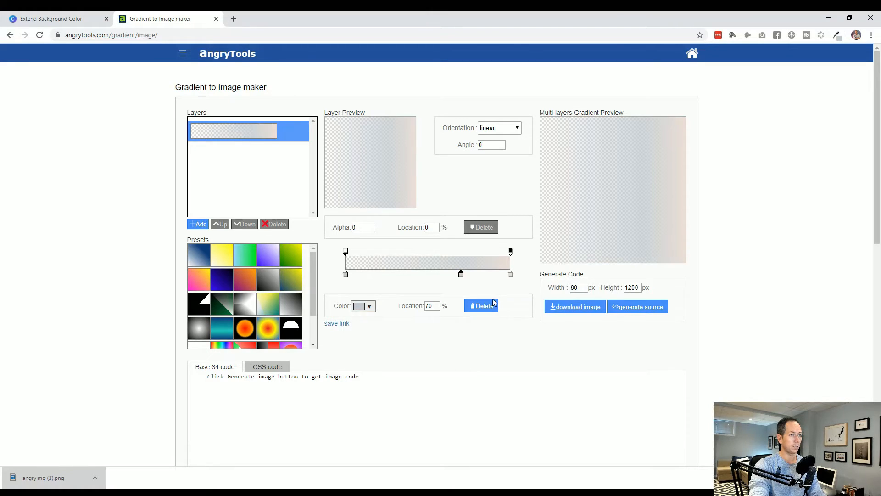
click(370, 308)
triple_click(405, 384)
text(#c1cad1)
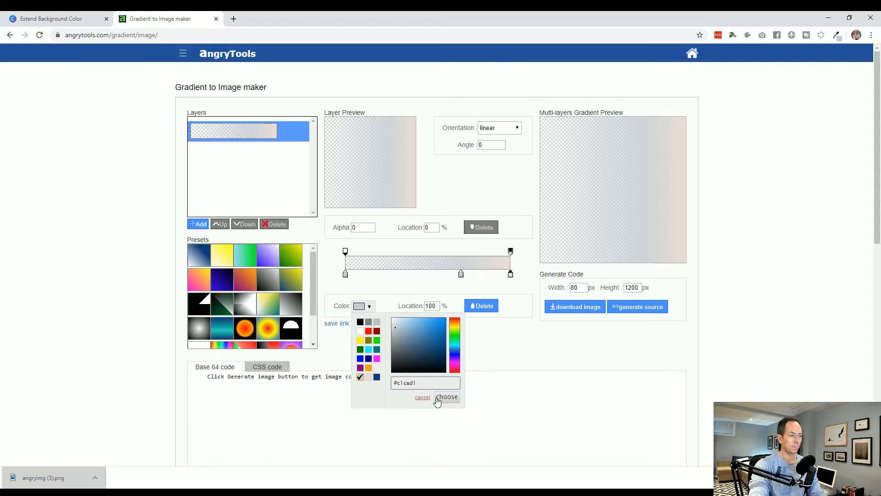
click(444, 398)
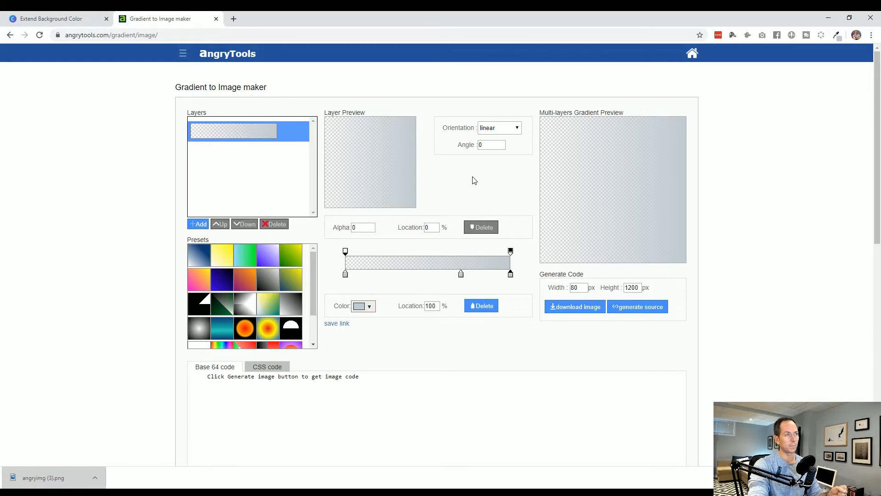
click(67, 19)
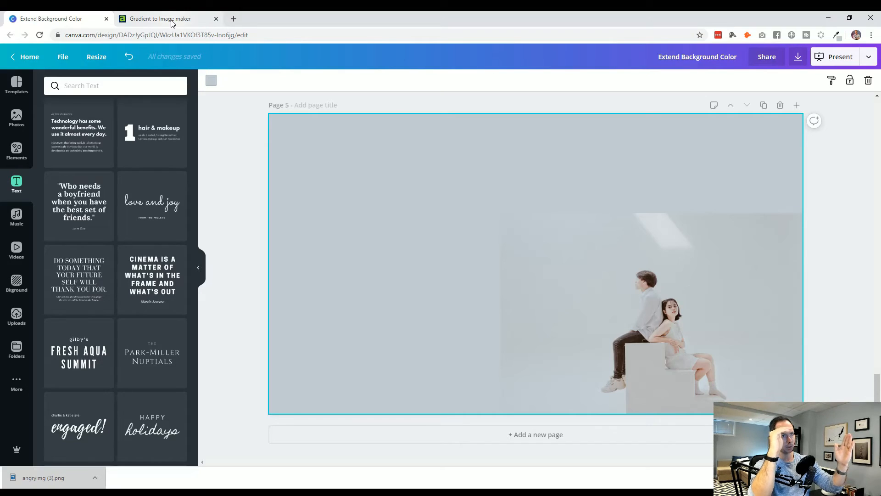
click(172, 24)
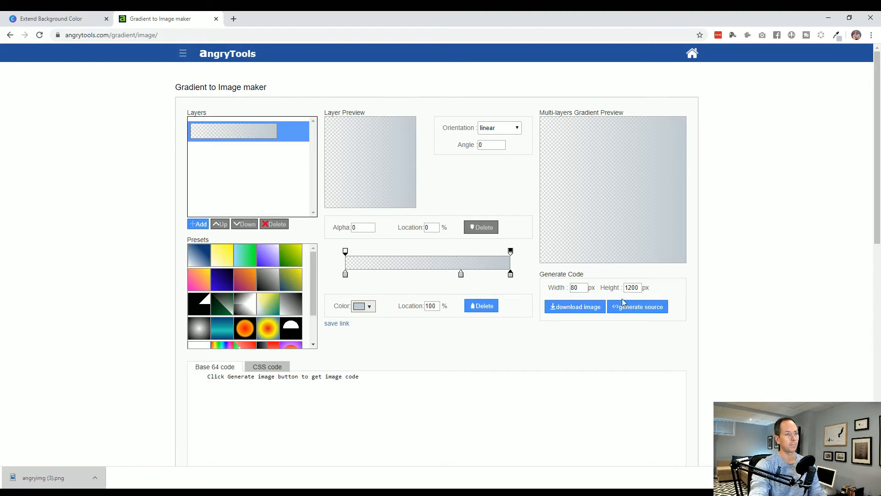
Step: Set the gradient to a 90-degree angle with a 1200×100 px image size
drag(584, 289, 557, 293)
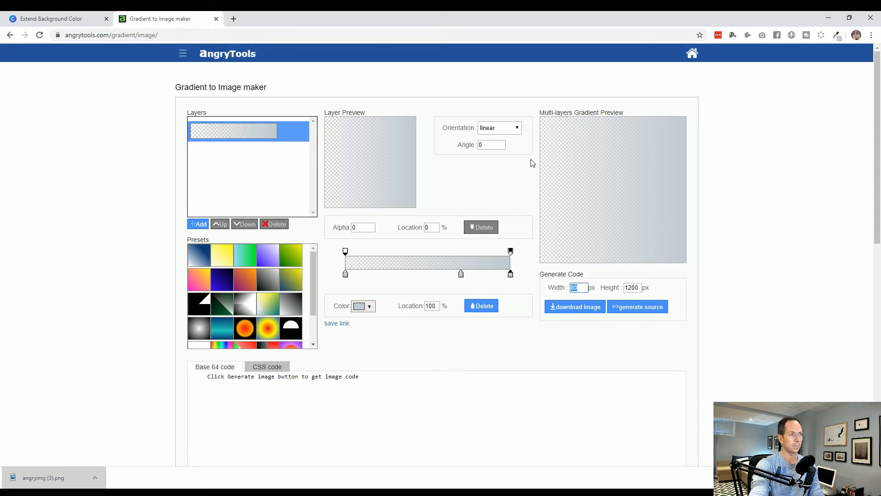
click(491, 146)
text(90)
click(480, 173)
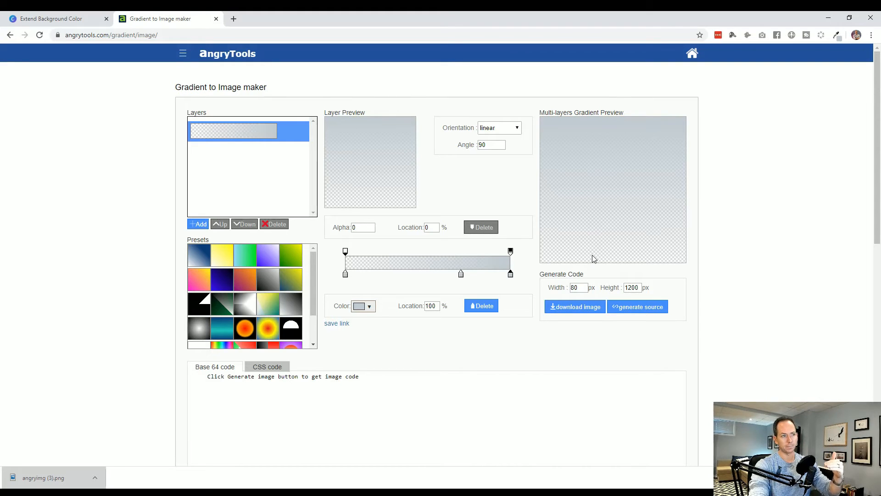
double_click(575, 287)
text(1200)
double_click(638, 288)
text(100)
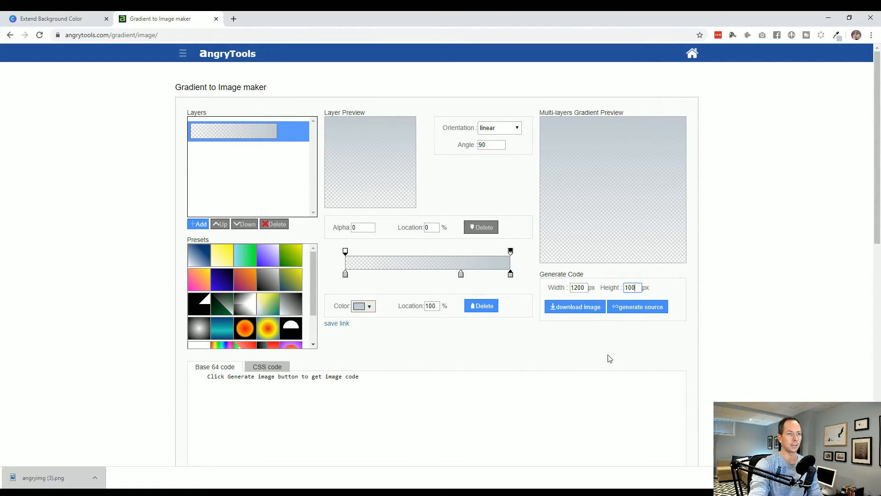
click(614, 334)
double_click(639, 287)
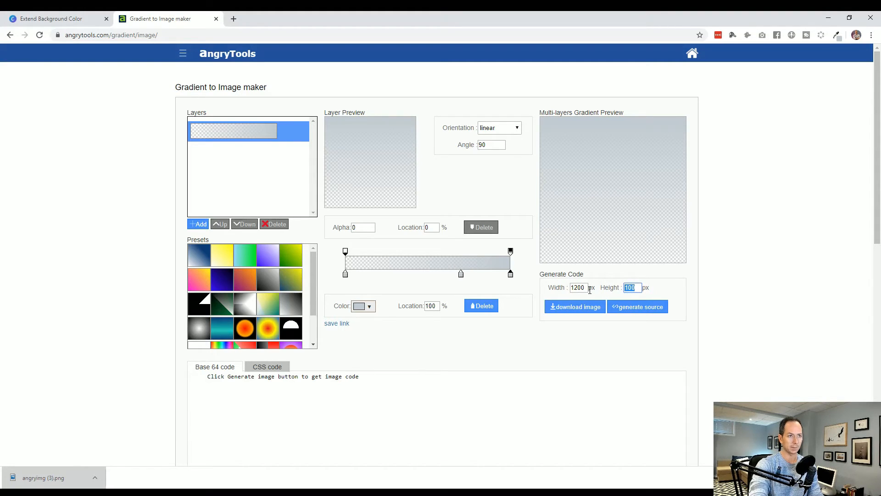
click(596, 339)
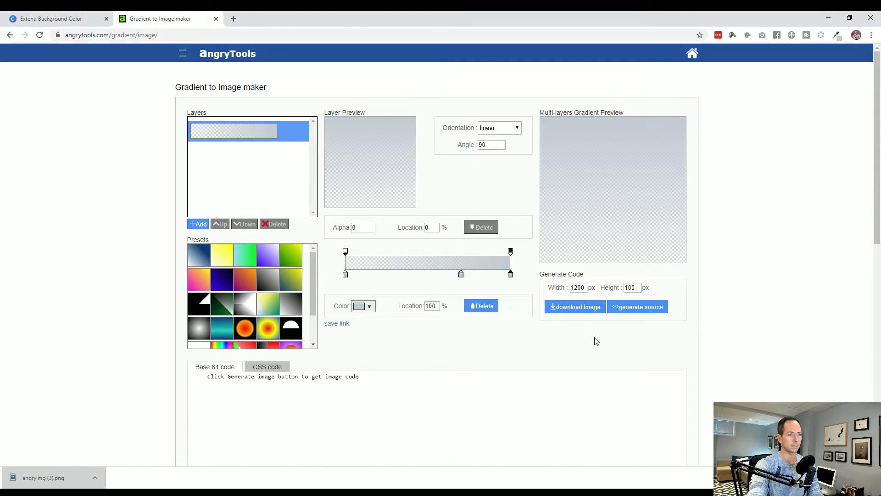
Step: Download the gradient strip as angryimg (4).png and return to the Canva design
click(581, 309)
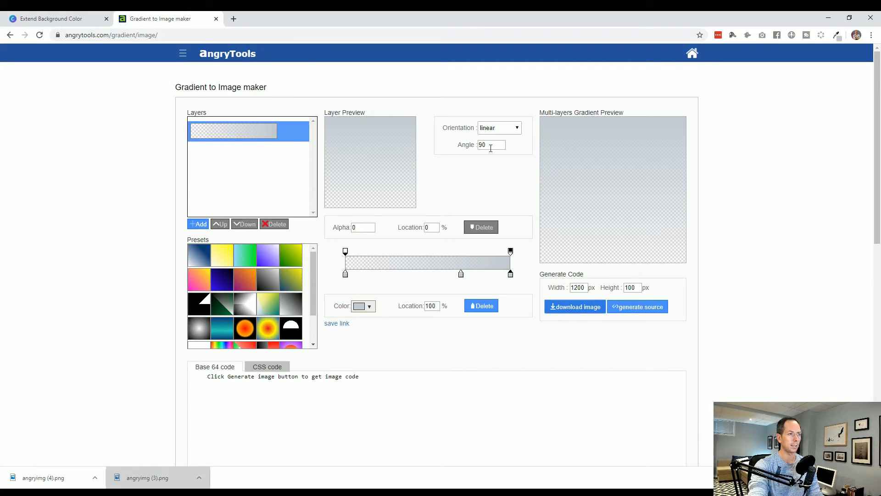
click(62, 478)
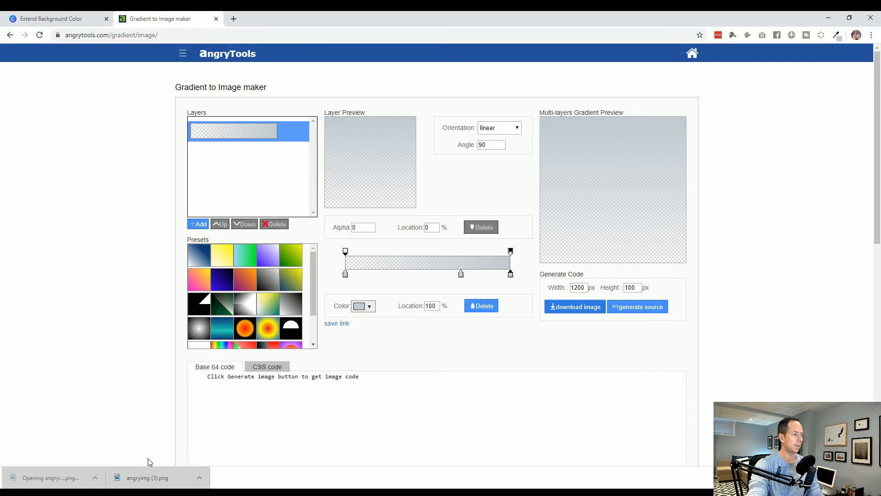
key(ctrl+1)
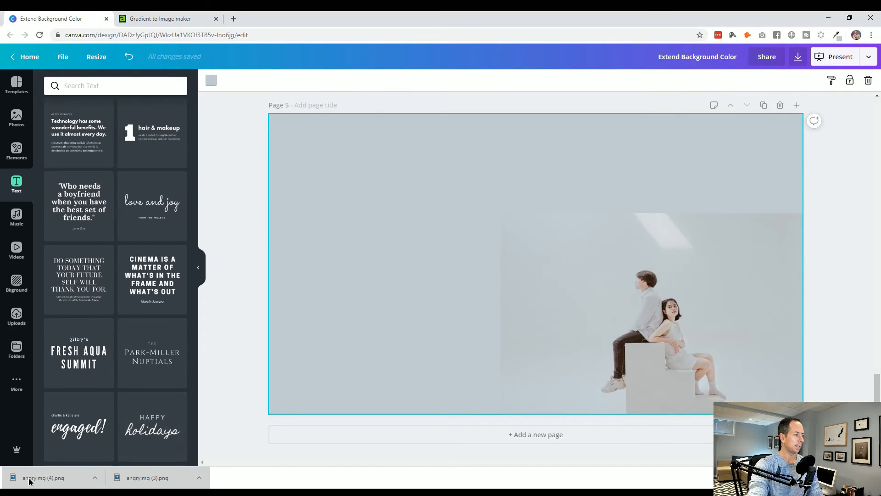
Step: Drop angryimg (4).png onto page 5 and stretch it along the couple photo's top edge
drag(29, 480, 523, 205)
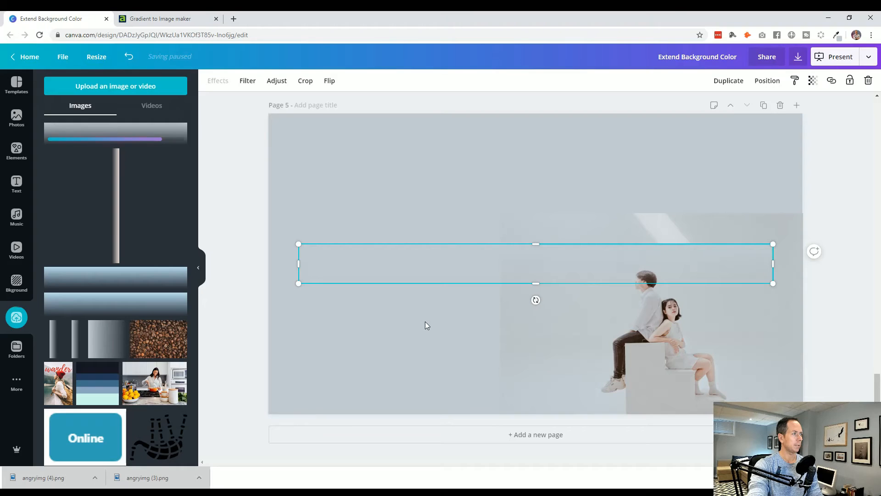
mouse_move(474, 267)
mouse_down()
mouse_move(489, 232)
mouse_move(505, 227)
mouse_up()
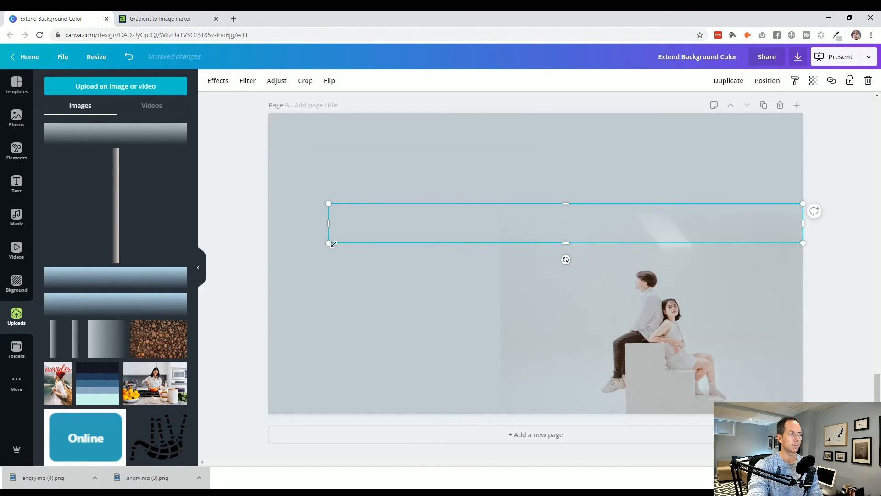
drag(333, 244, 494, 223)
drag(548, 216, 548, 224)
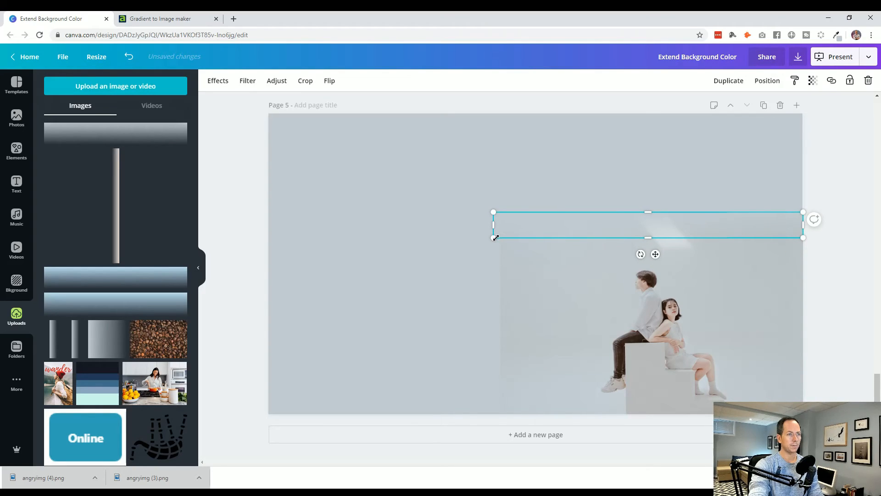
drag(495, 239, 331, 302)
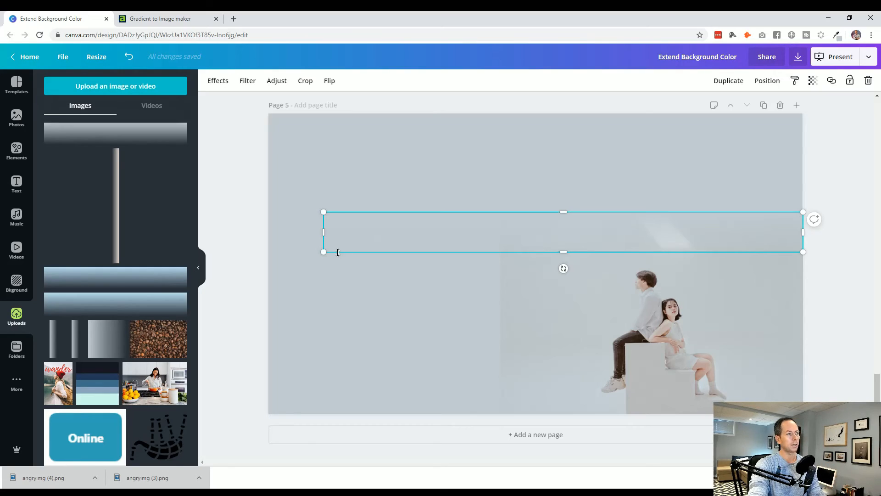
click(262, 318)
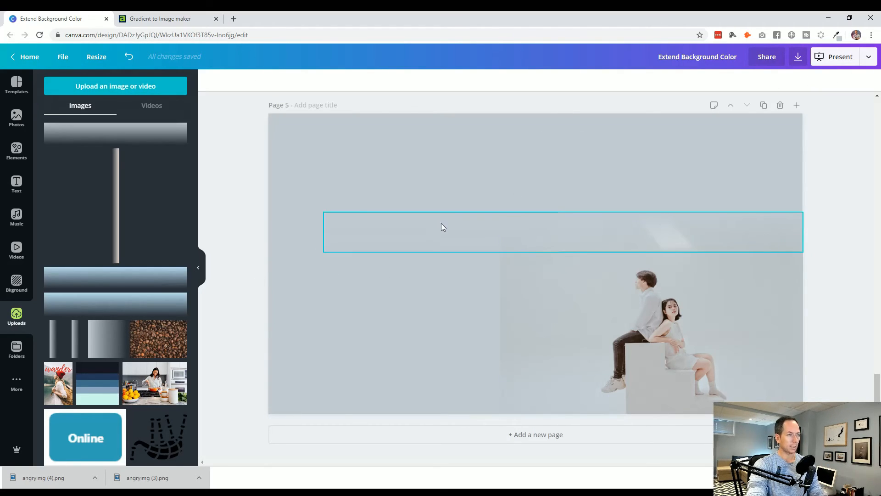
Step: Shrink one gradient strip, rotate it vertical and set it along the photo's left edge
click(442, 228)
drag(442, 228, 447, 233)
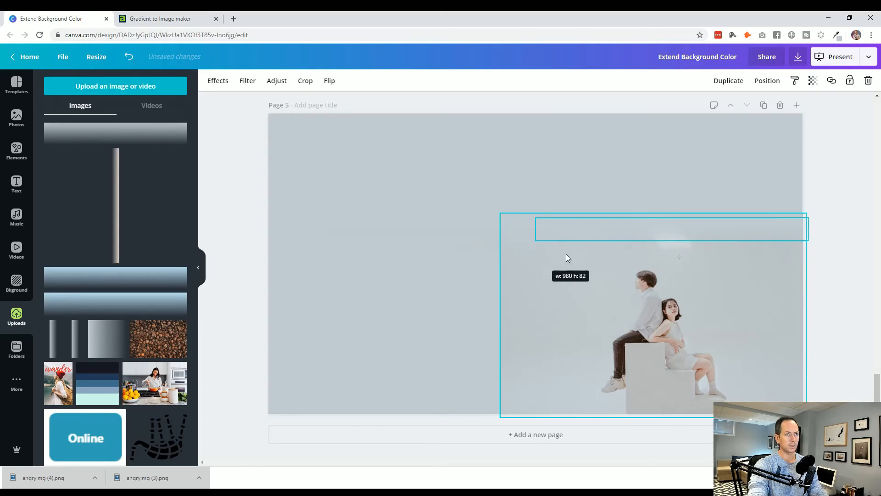
drag(329, 259, 538, 243)
drag(665, 257, 740, 235)
drag(676, 255, 511, 308)
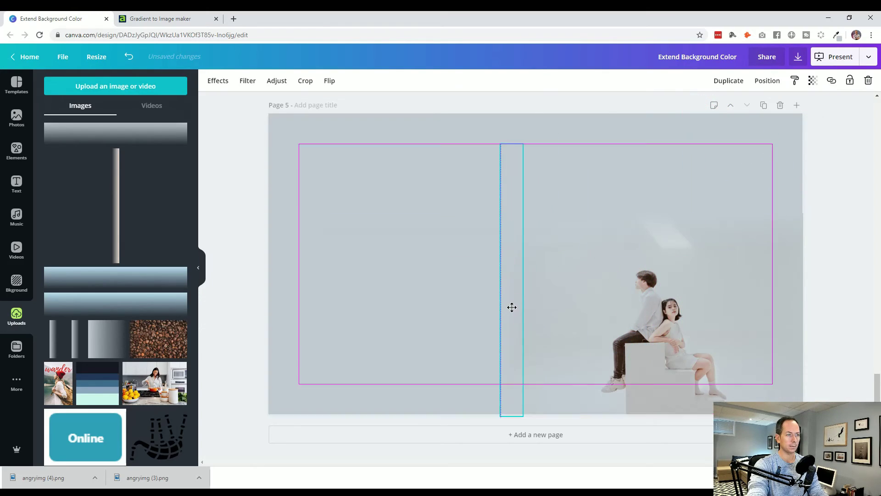
click(837, 285)
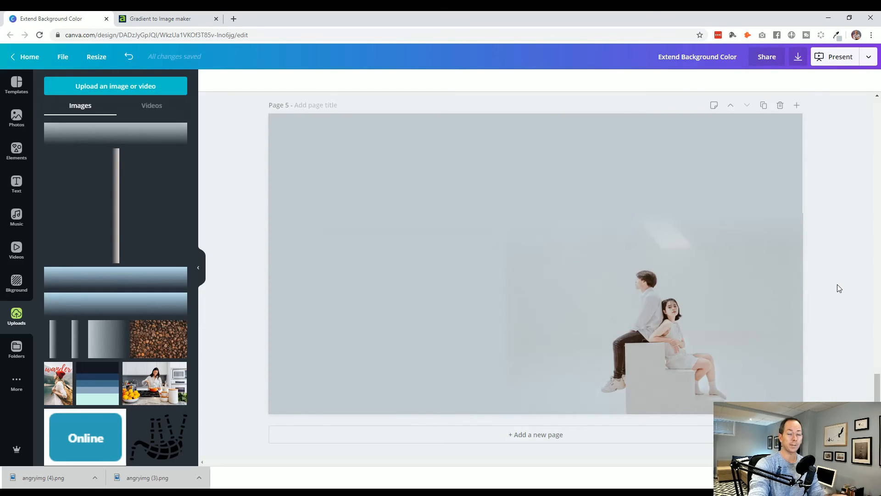
Step: Widen the horizontal top strip past both page sides so the photo's top edge blends into the grey
click(639, 224)
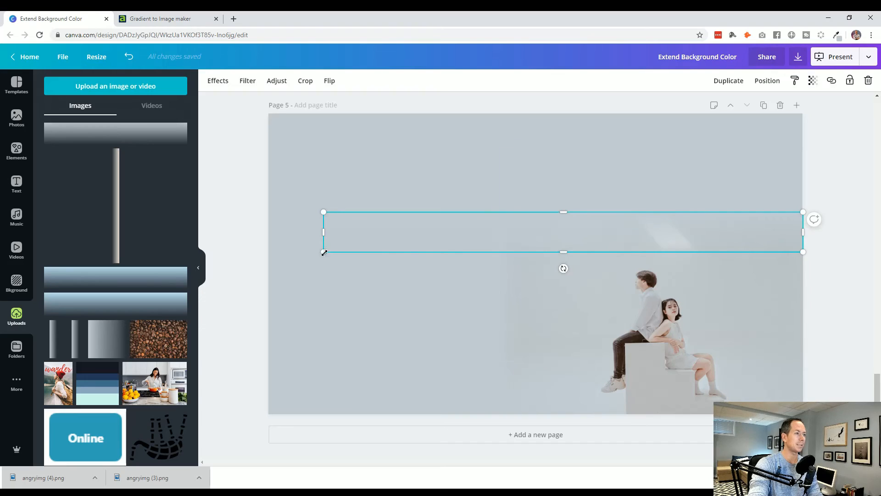
drag(322, 253, 94, 365)
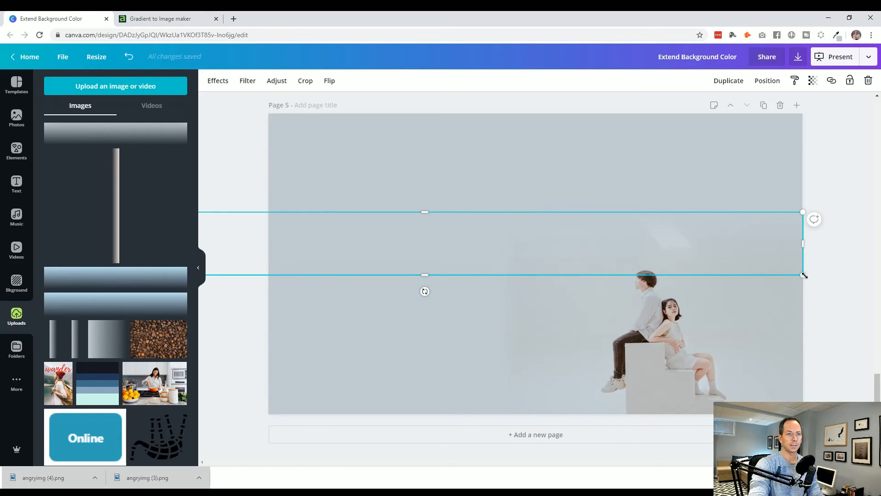
drag(803, 274, 868, 304)
drag(734, 243, 750, 242)
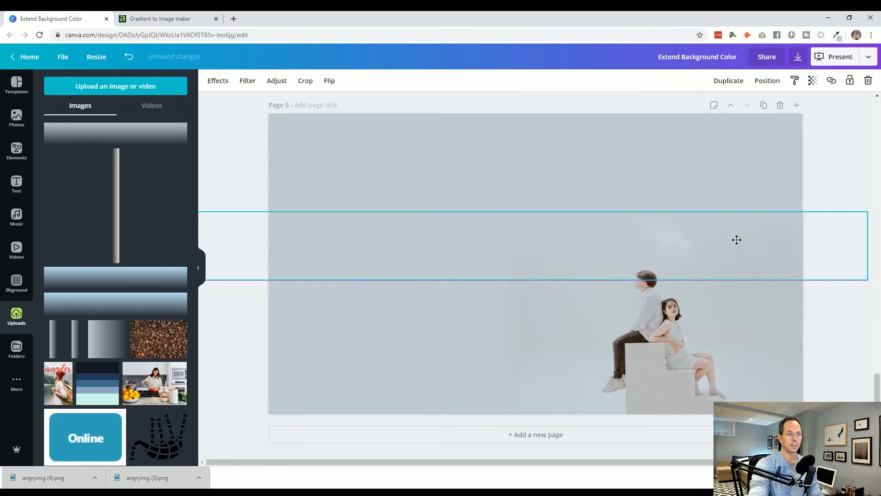
click(845, 196)
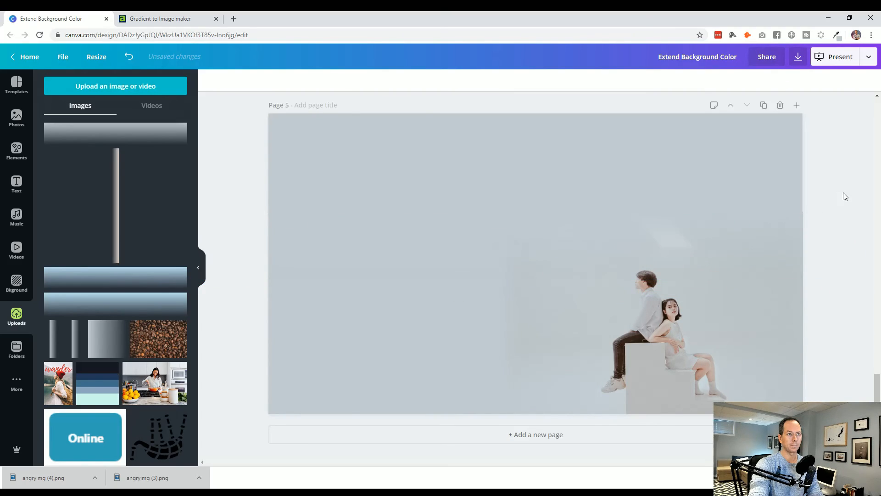
drag(742, 236, 764, 260)
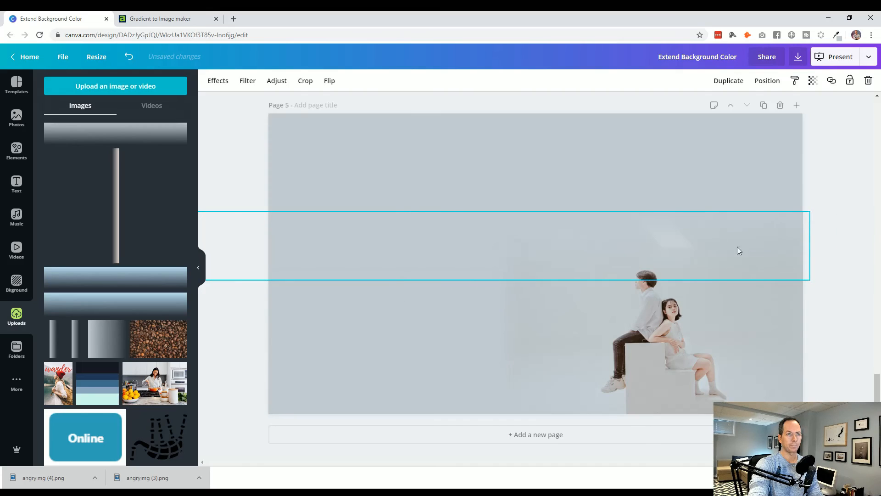
drag(810, 280, 819, 280)
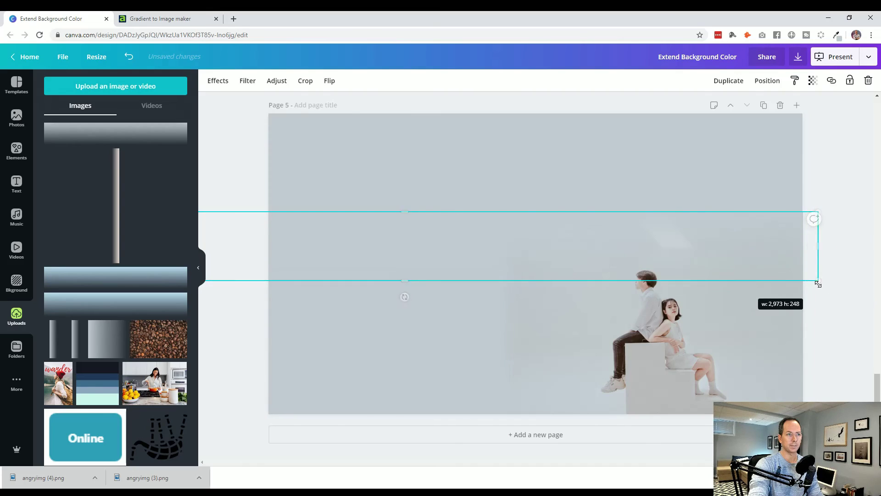
click(838, 184)
click(782, 174)
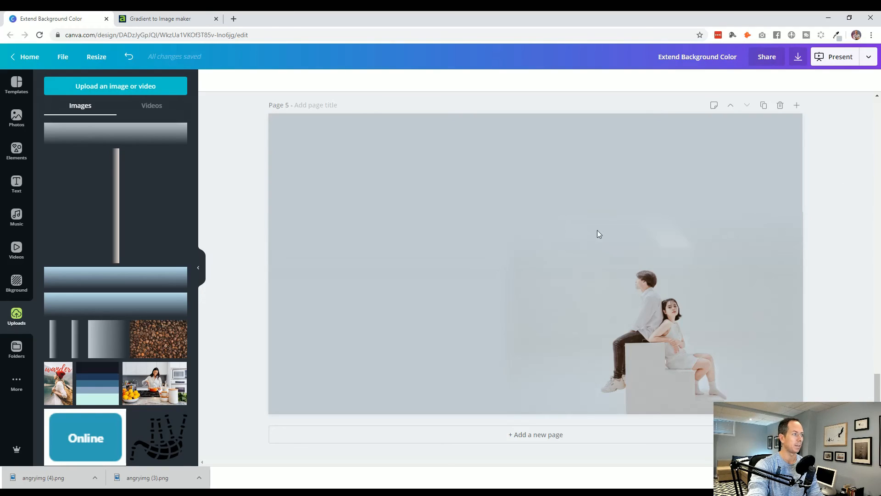
Step: Add the '02 Editor's Note' text block to the empty grey space at the page's top-left
click(16, 179)
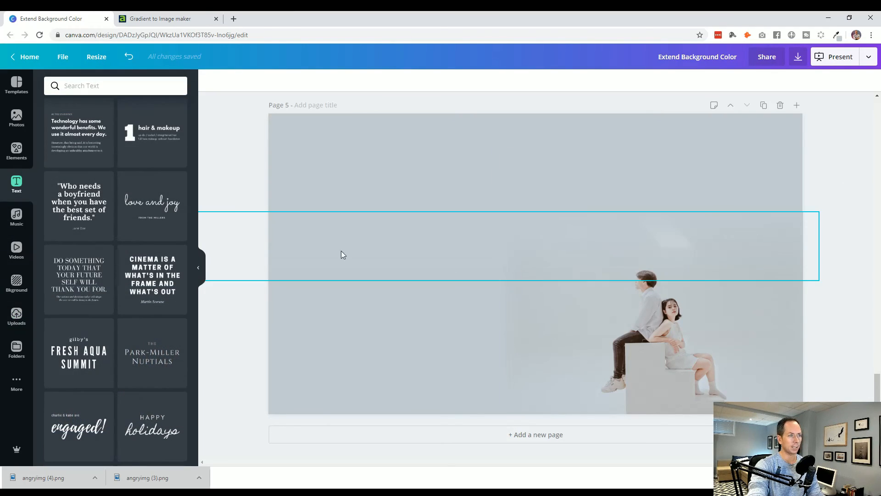
scroll(138, 260, up, 1)
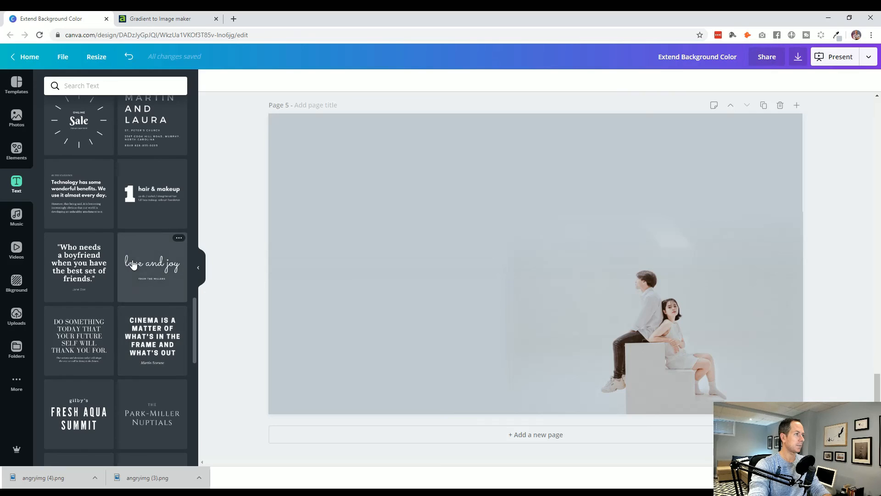
scroll(151, 269, up, 1)
scroll(165, 289, up, 2)
scroll(173, 298, up, 1)
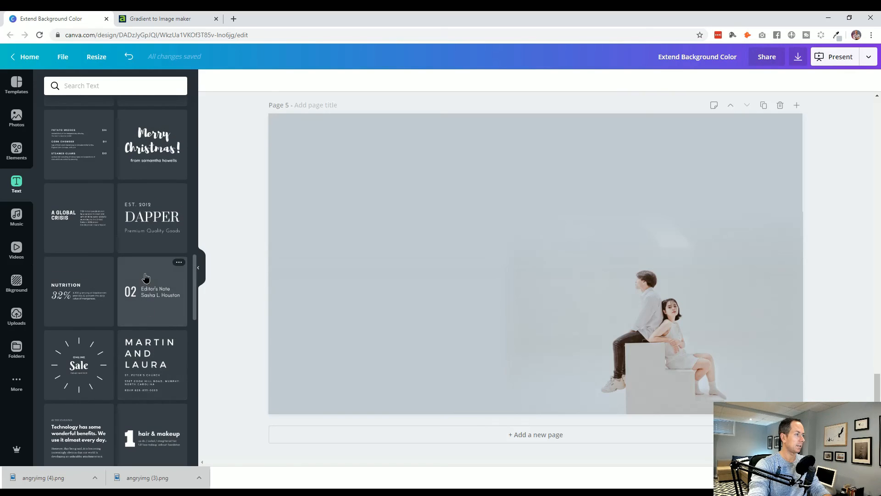
click(165, 303)
drag(495, 270, 323, 154)
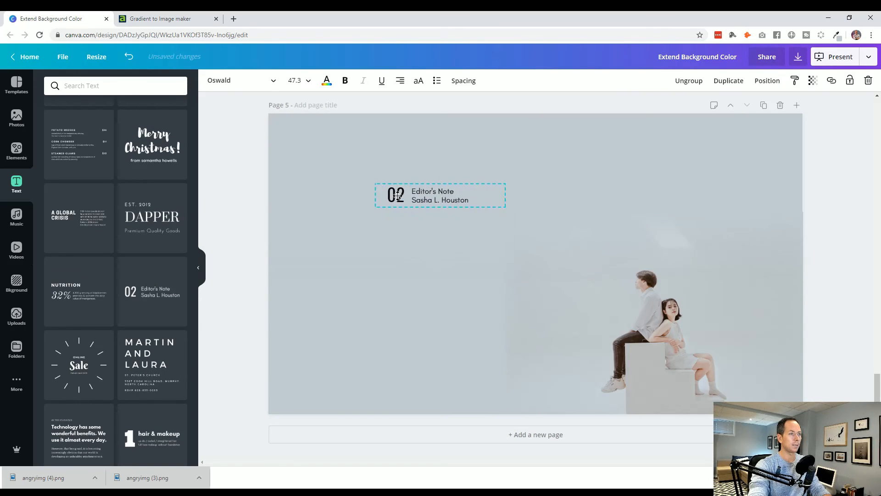
click(250, 178)
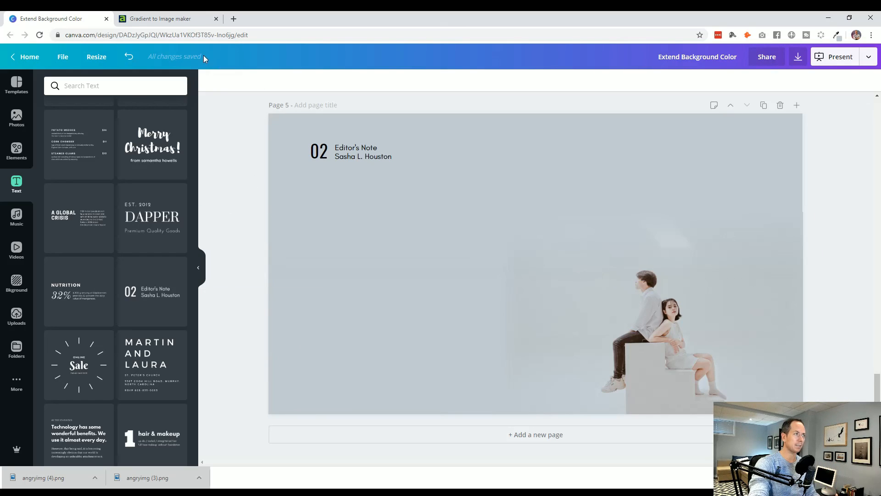
click(193, 19)
click(55, 20)
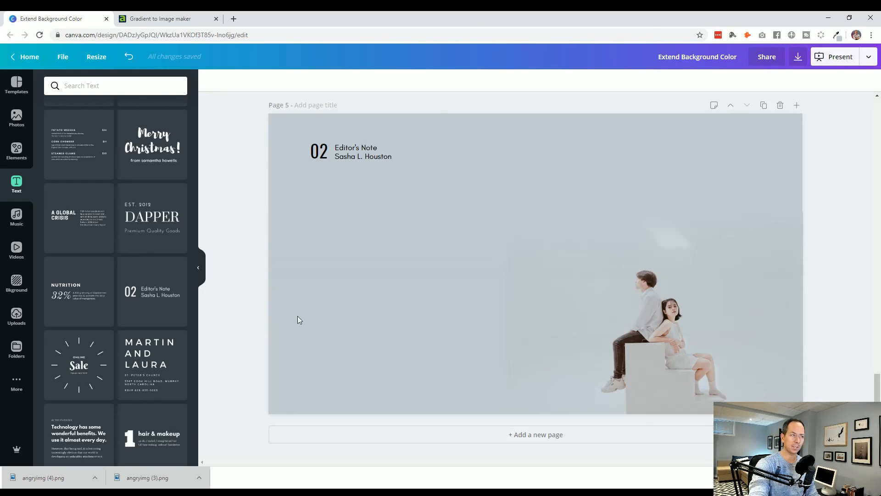
scroll(243, 341, up, 3)
scroll(243, 340, up, 3)
scroll(244, 344, up, 3)
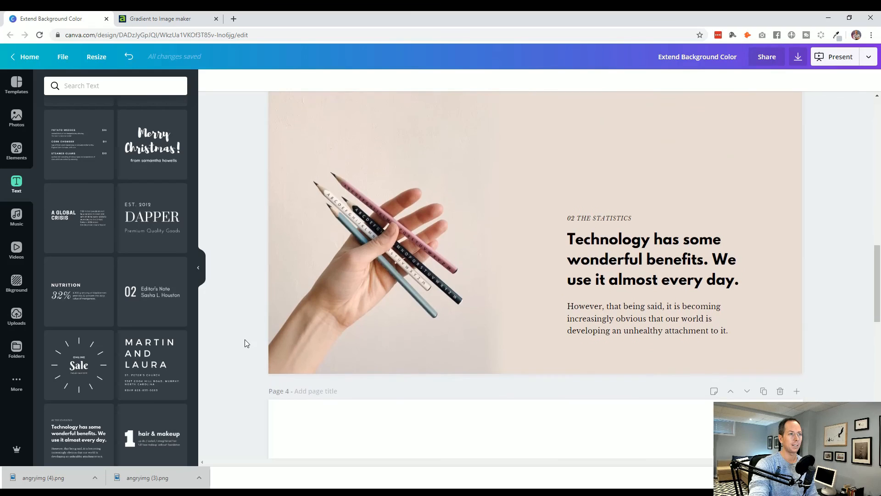
scroll(244, 343, up, 1)
scroll(253, 349, up, 3)
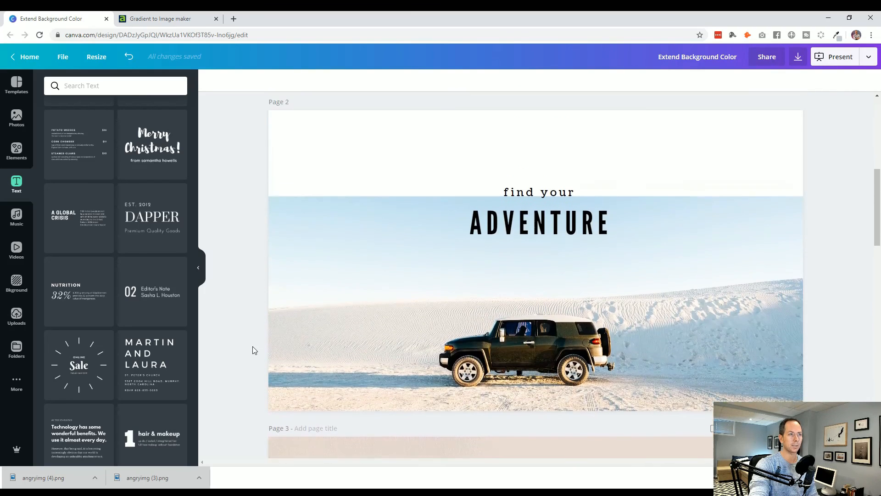
scroll(253, 351, up, 2)
scroll(253, 350, up, 2)
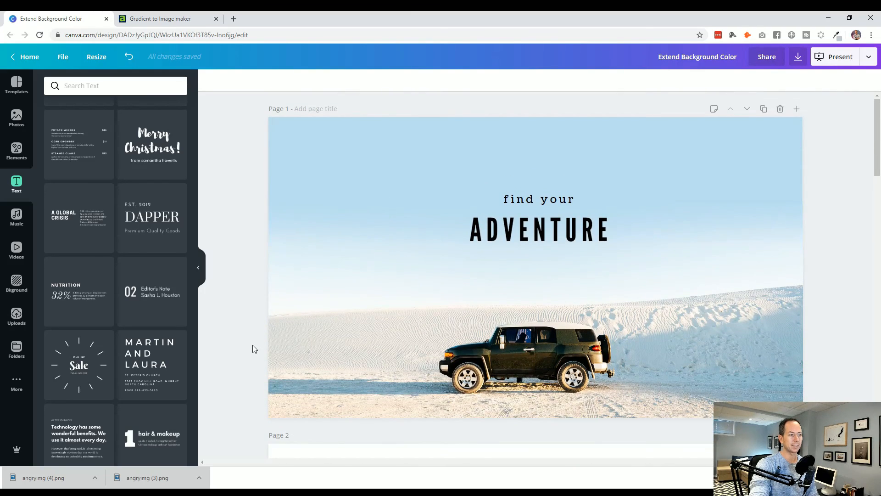